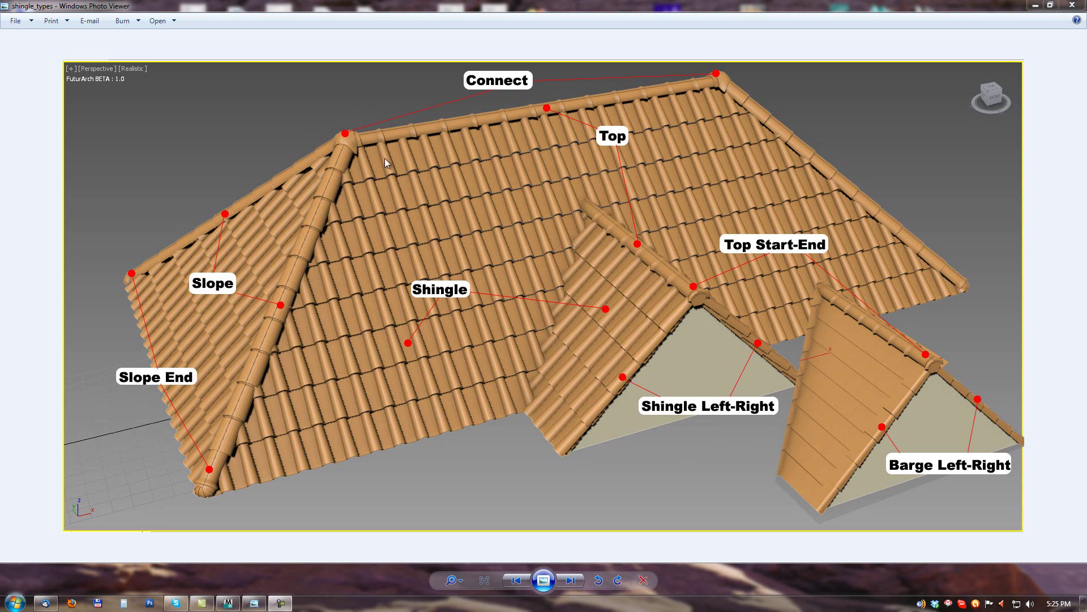
# Switch to 3ds Max and inspect the three roof tile models by selecting each one in the perspective view.
pyautogui.hotkey('alt', 'Tab')
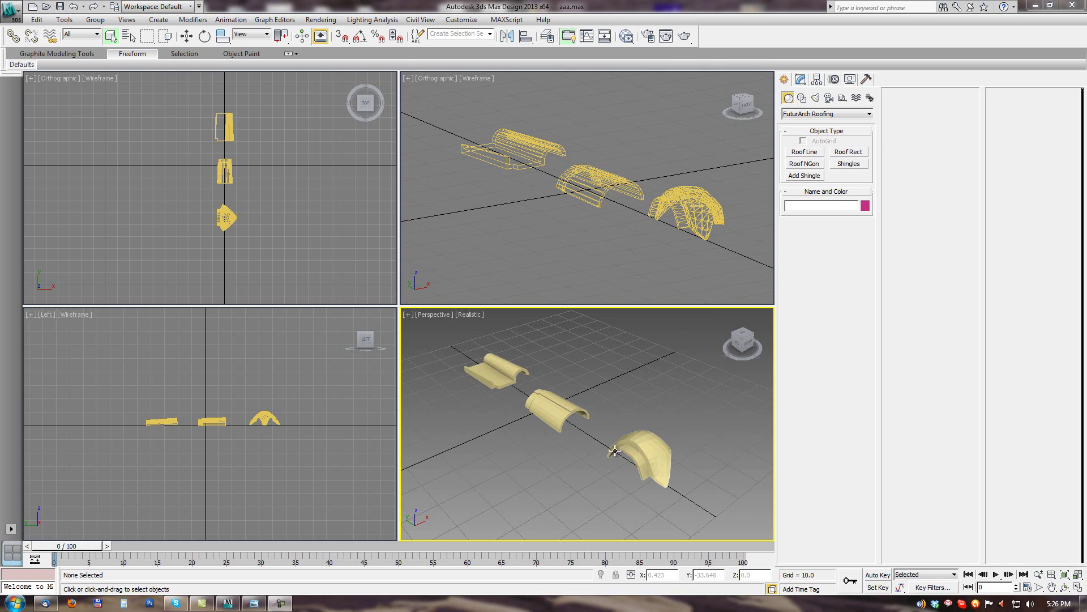
pyautogui.click(533, 397)
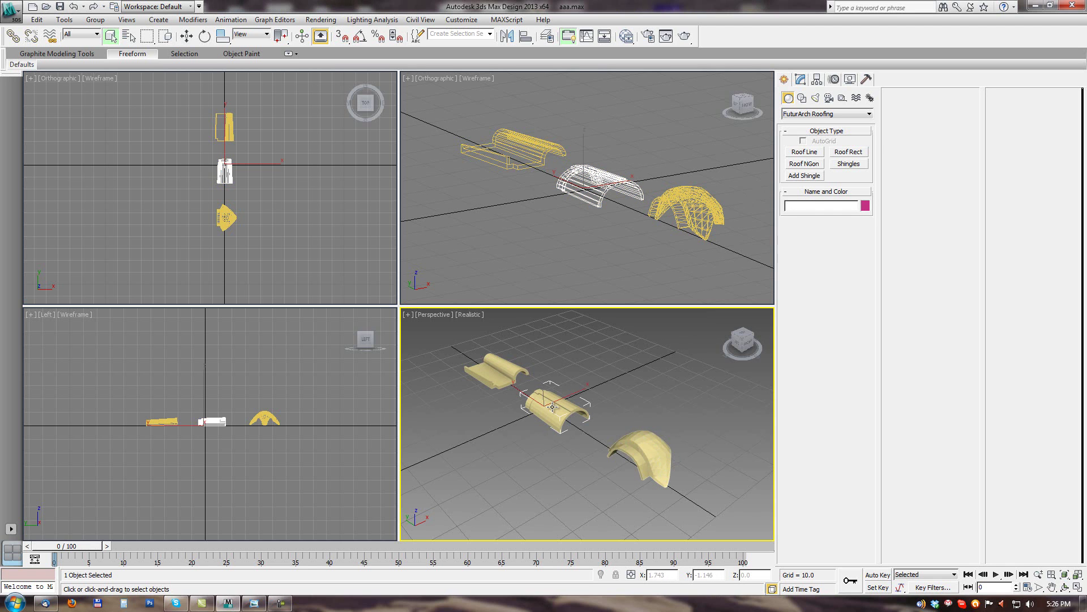
pyautogui.click(493, 367)
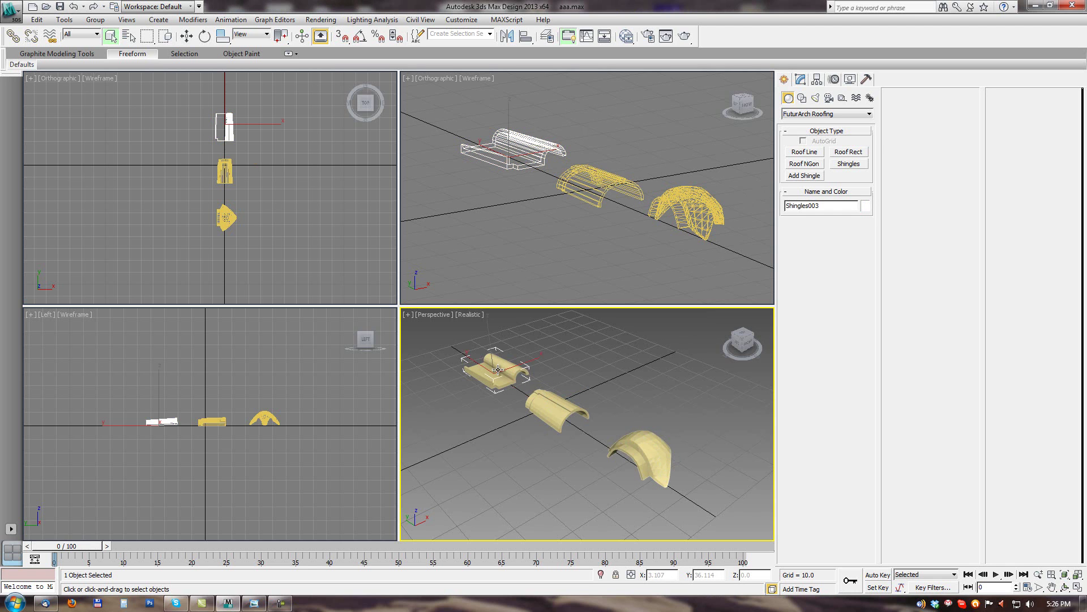
pyautogui.click(549, 404)
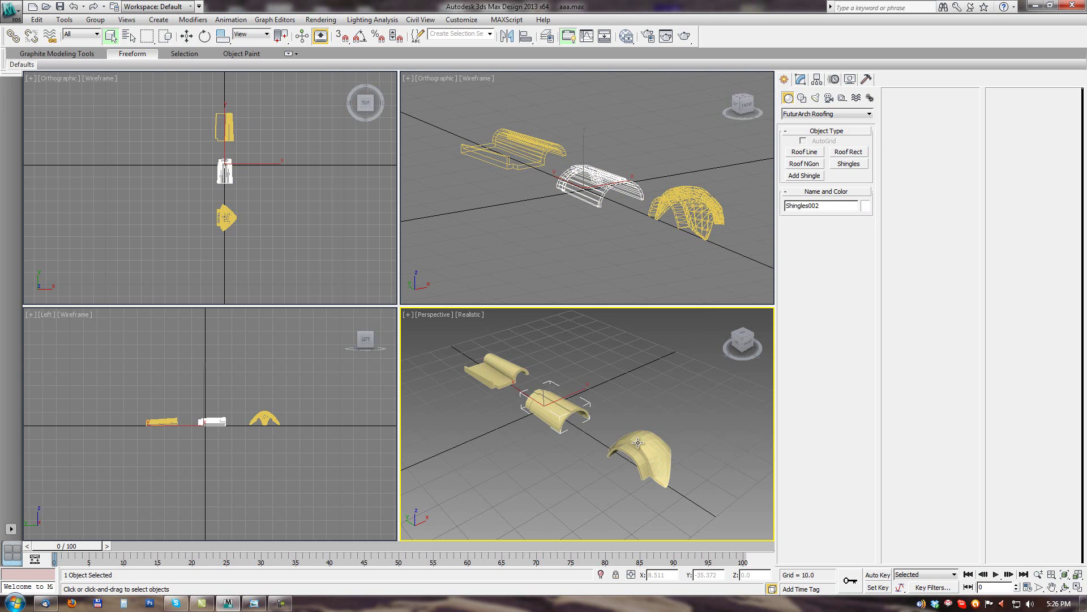
pyautogui.click(641, 447)
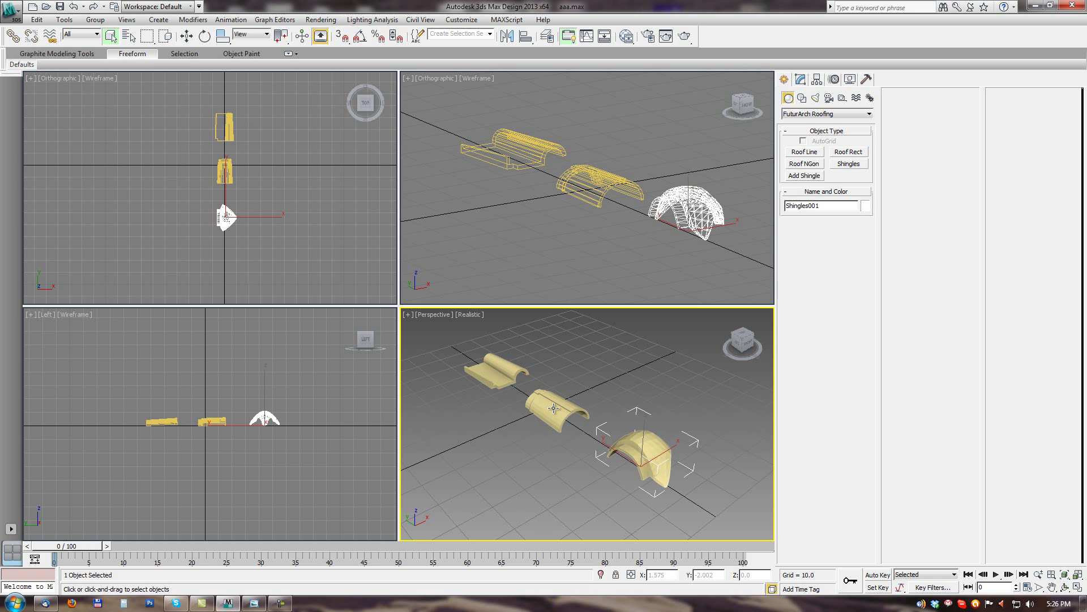
pyautogui.click(490, 371)
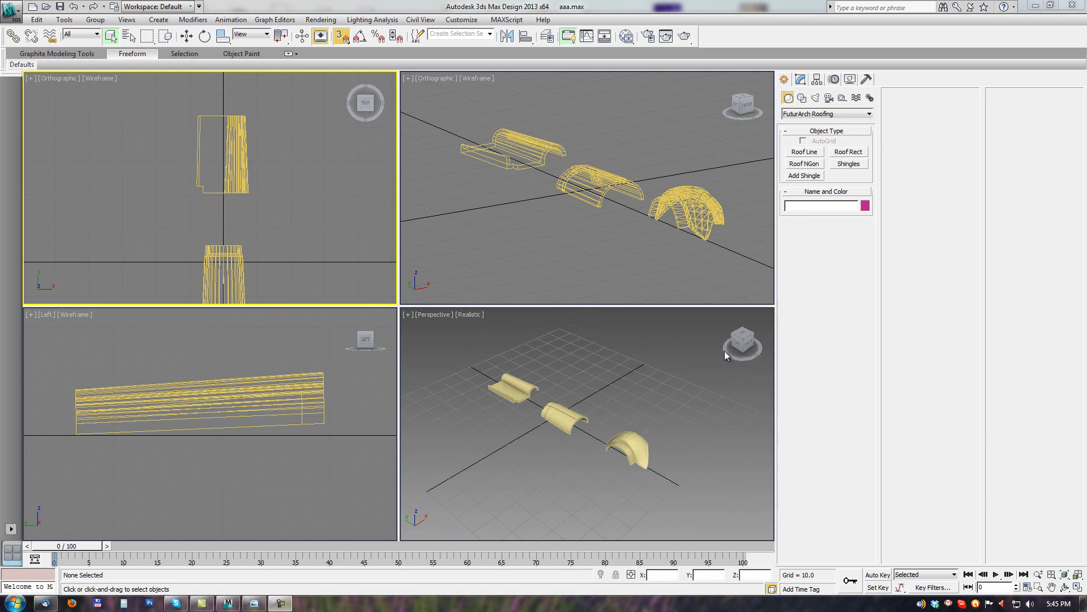
# Select the flat tile with the curved edge, start Add Shingle and create a new shape library named test.
pyautogui.moveTo(620, 430)
pyautogui.mouseDown(button='middle')
pyautogui.moveTo(604, 403)
pyautogui.moveTo(617, 400)
pyautogui.mouseUp(button='middle')
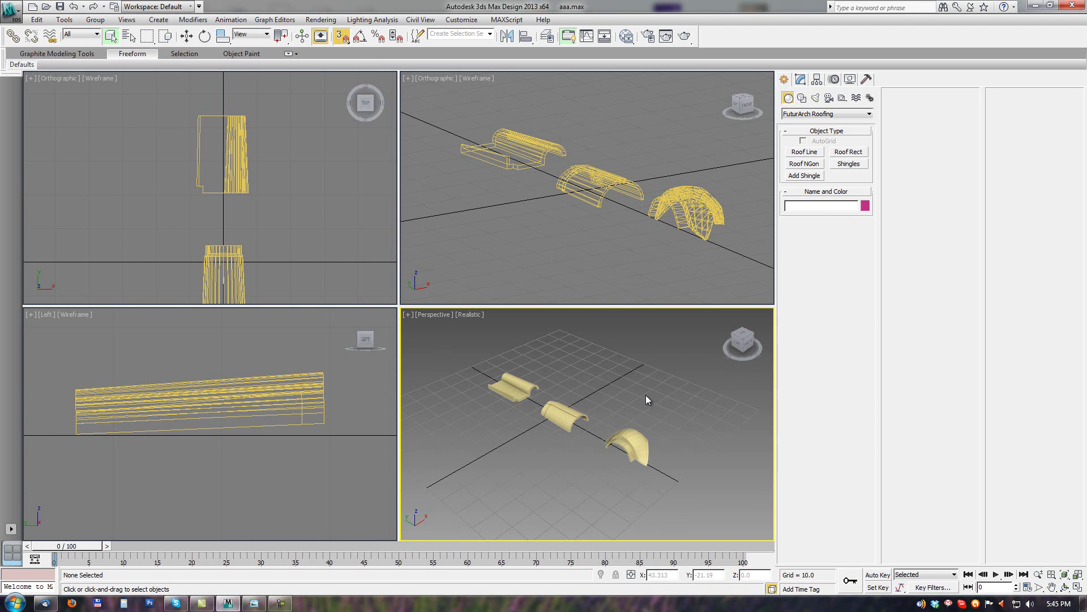
pyautogui.click(513, 390)
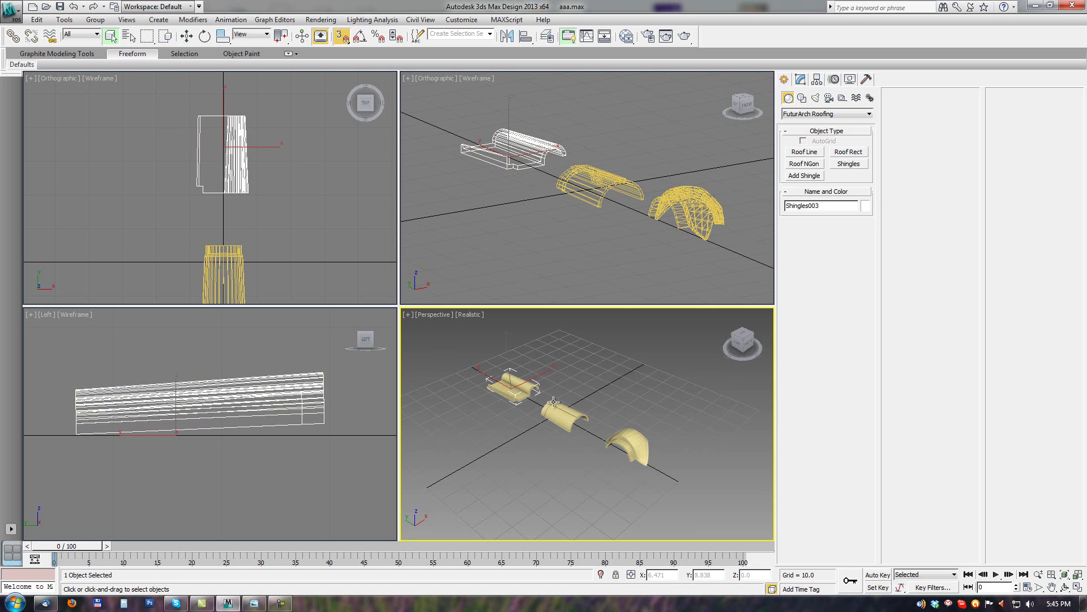
pyautogui.moveTo(564, 417)
pyautogui.mouseDown(button='middle')
pyautogui.moveTo(609, 421)
pyautogui.moveTo(582, 406)
pyautogui.mouseUp(button='middle')
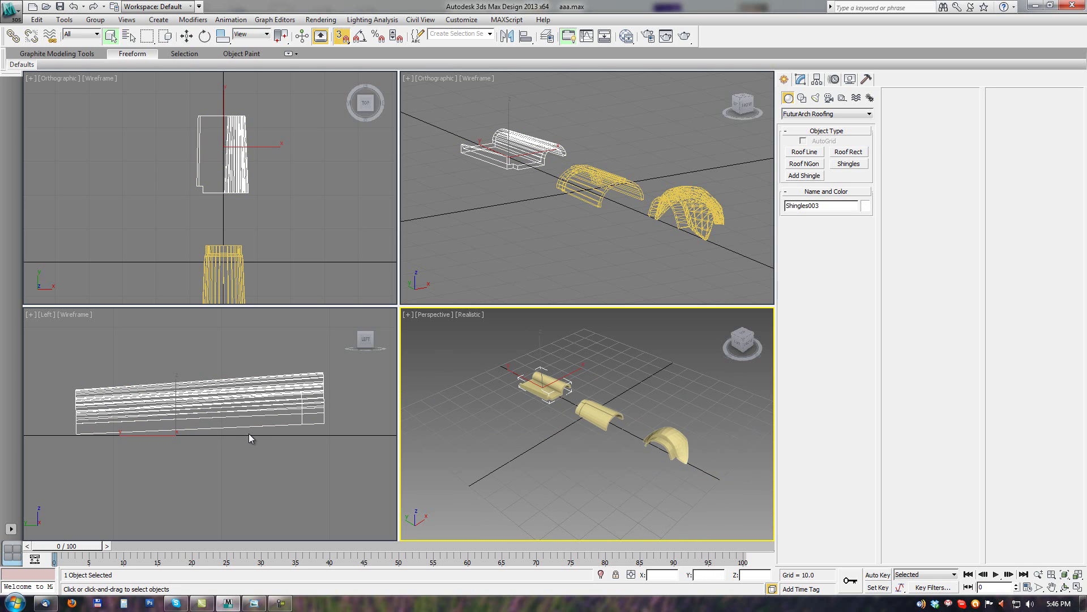
pyautogui.click(808, 177)
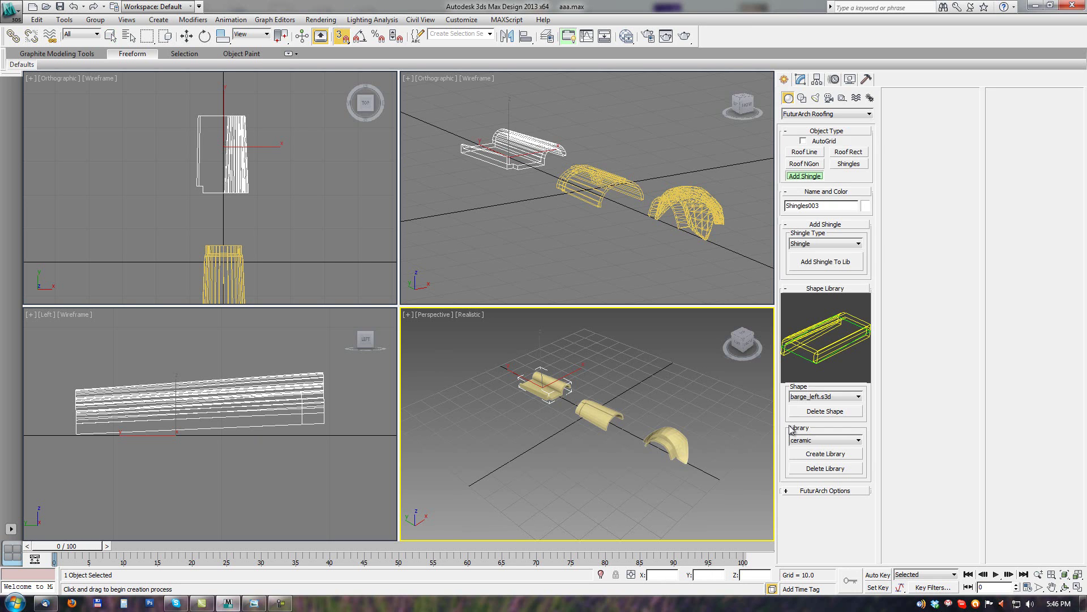
pyautogui.click(822, 455)
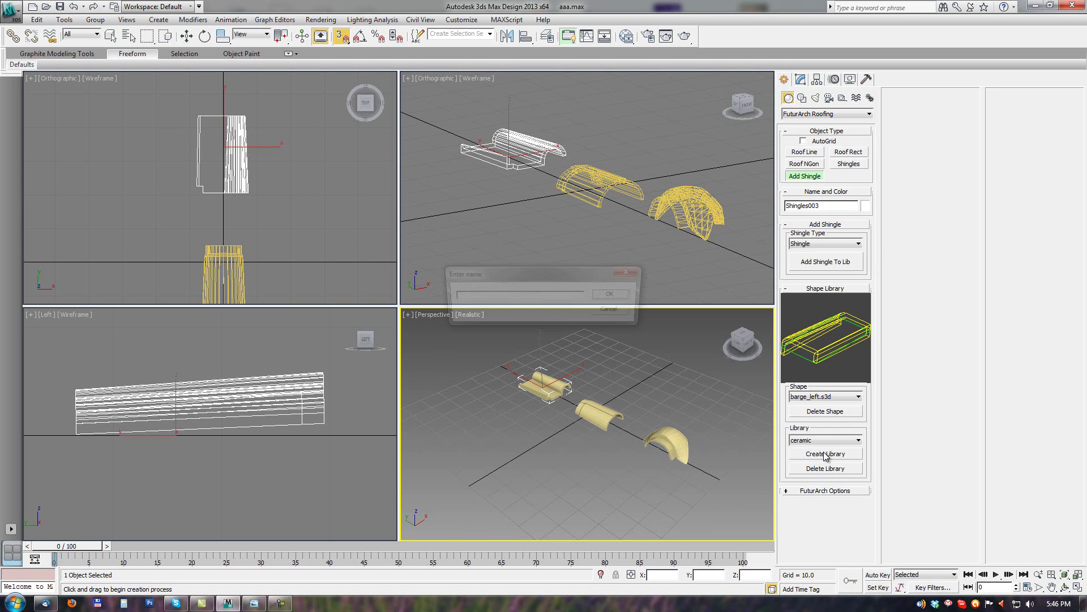
pyautogui.click(473, 297)
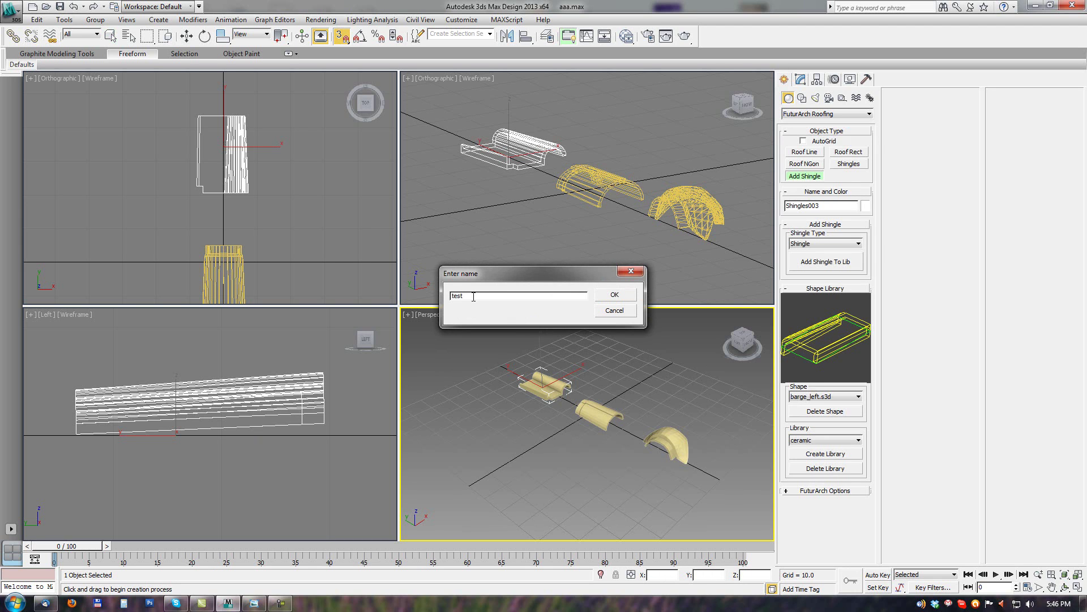
pyautogui.click(610, 295)
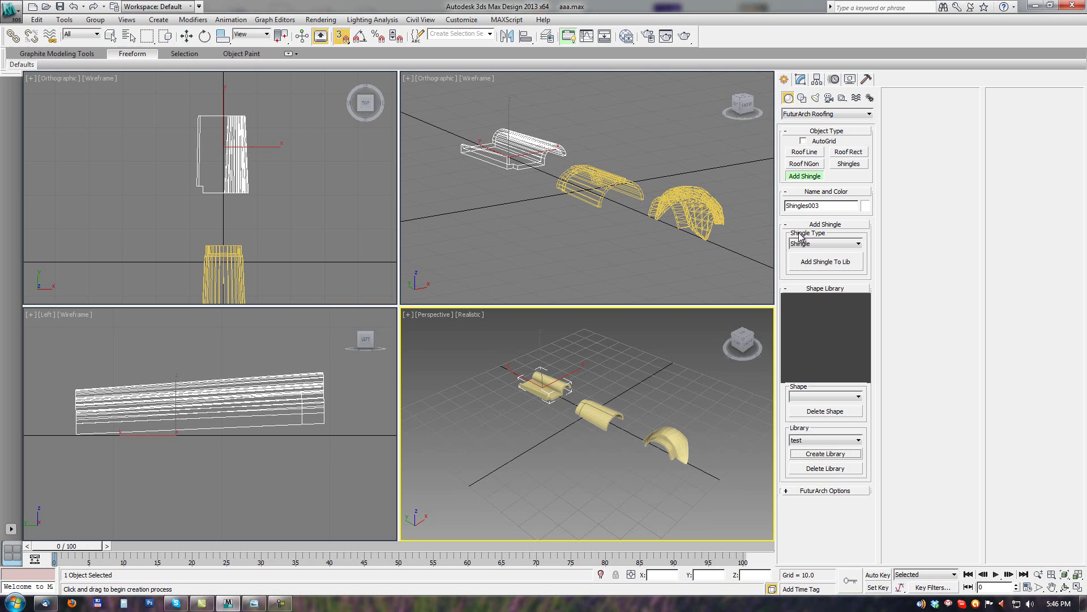
# Set the shingle type to Shingle and place the Add Shingle object for the selected tile in the top view.
pyautogui.click(810, 247)
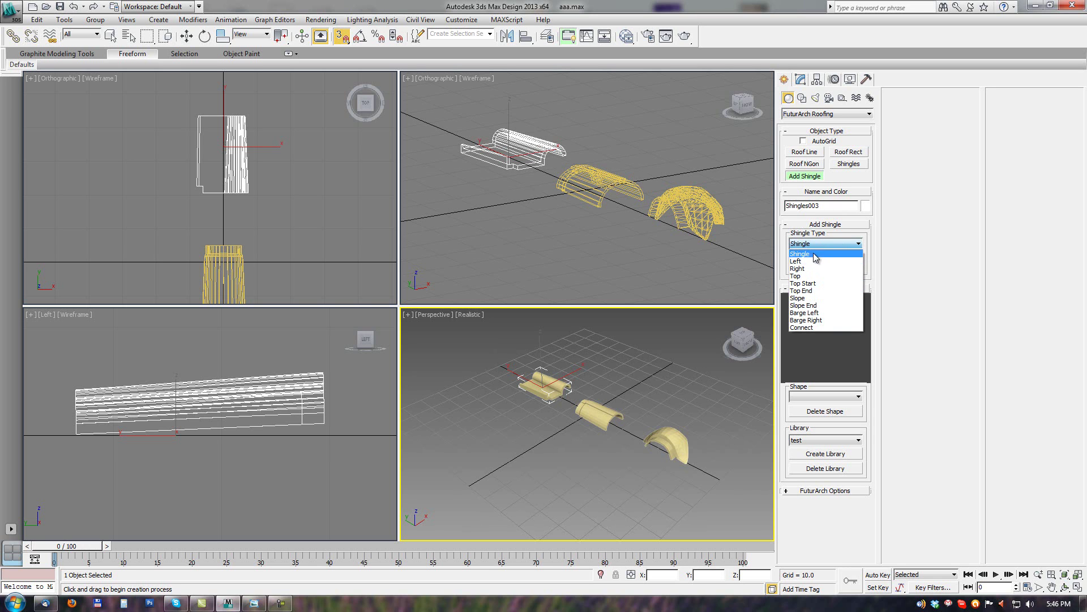
pyautogui.click(799, 256)
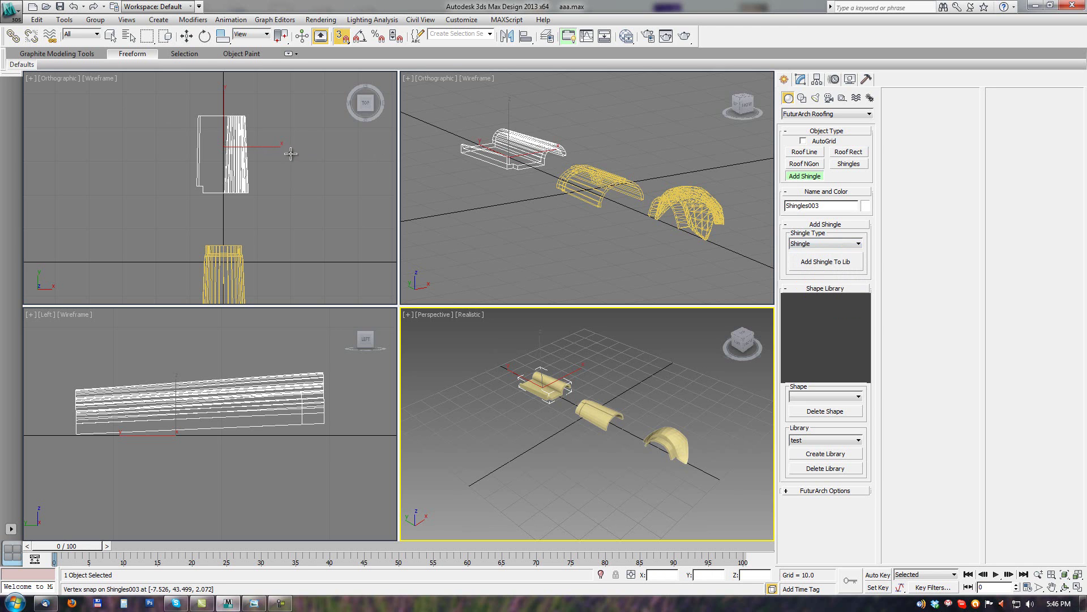
pyautogui.click(274, 113)
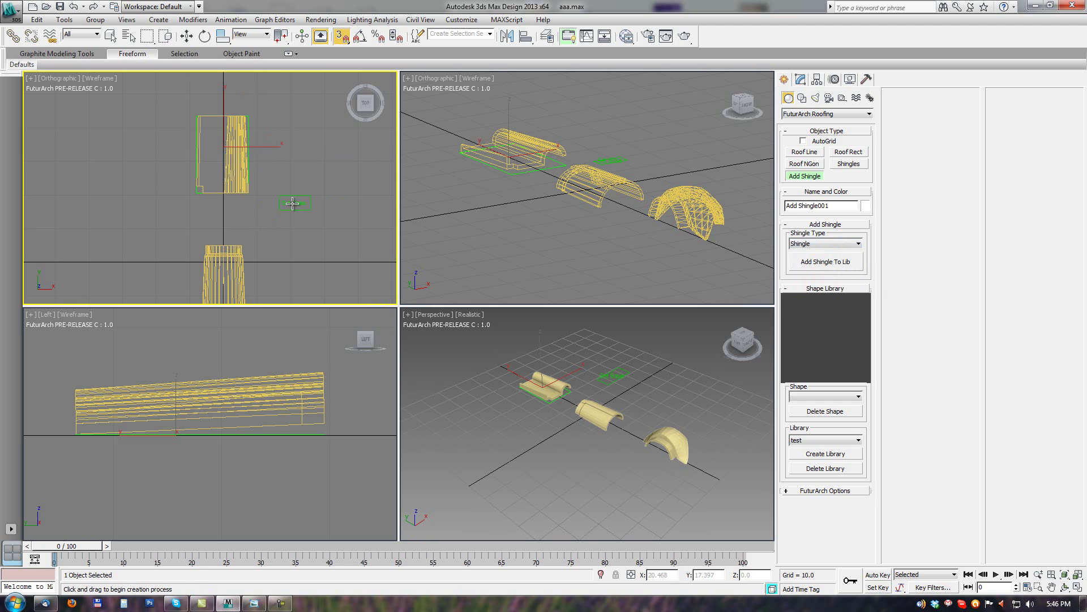
# Use Set Base to snap the shingle's base plane to the tile's lowest corner vertex in the left view.
pyautogui.scroll(5, 567, 402)
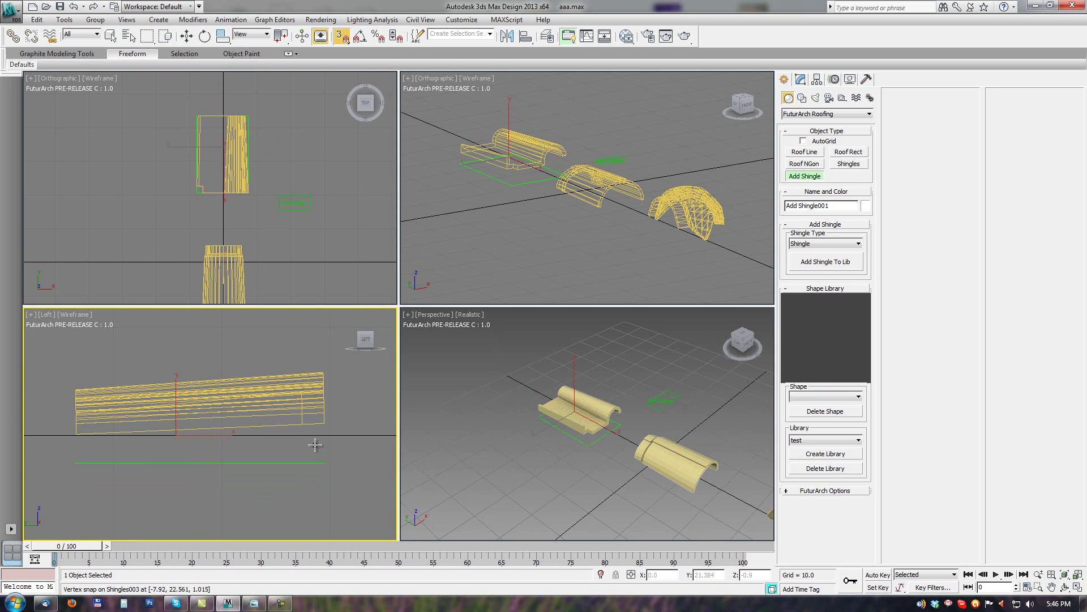
pyautogui.click(294, 202)
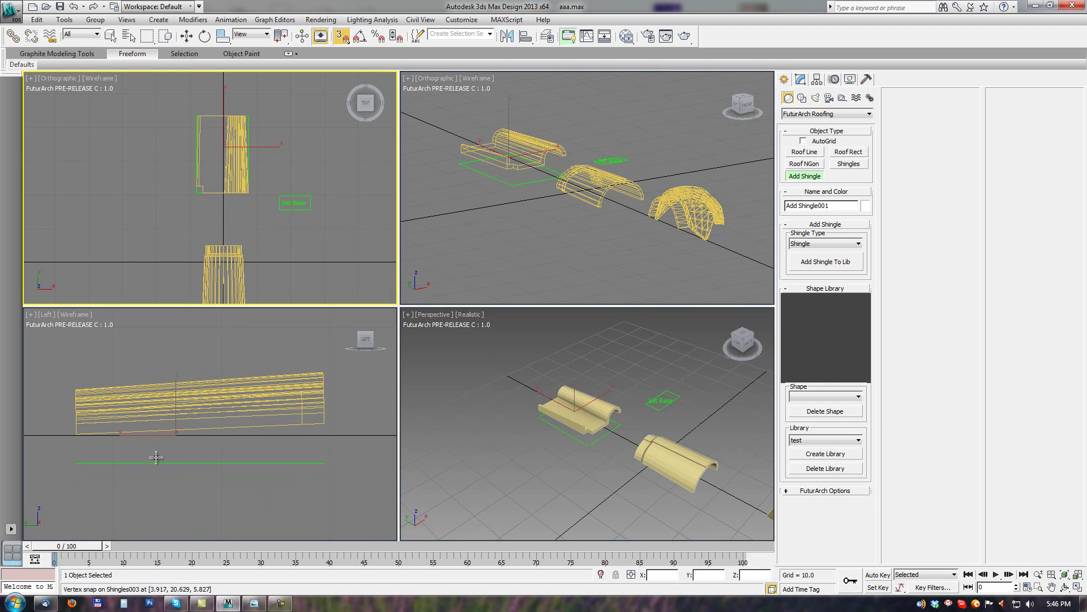
pyautogui.click(115, 487)
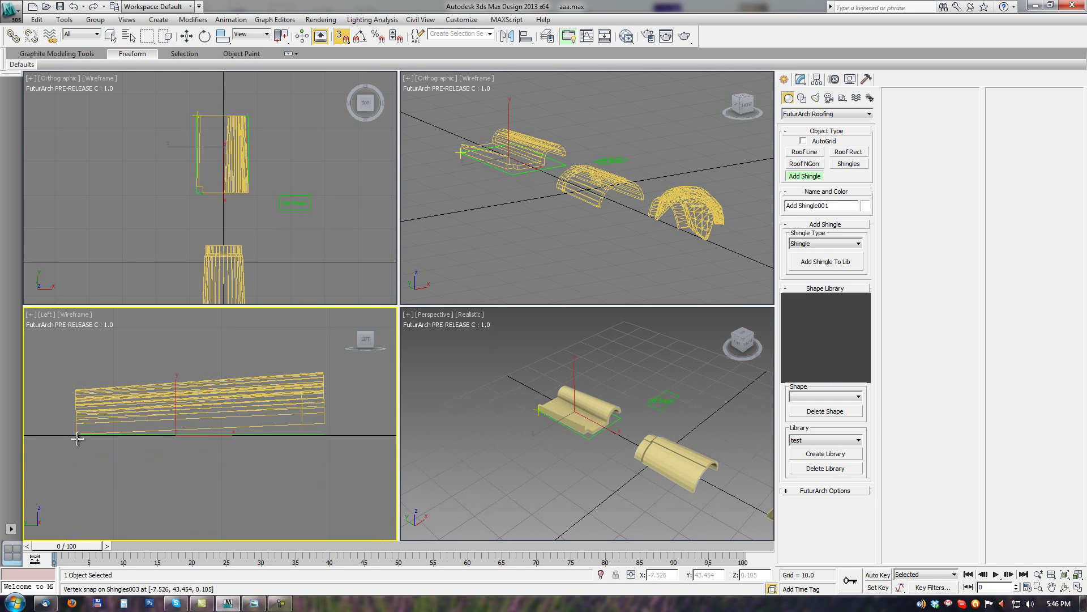
pyautogui.moveTo(594, 426); pyautogui.dragTo(578, 414, button='middle')
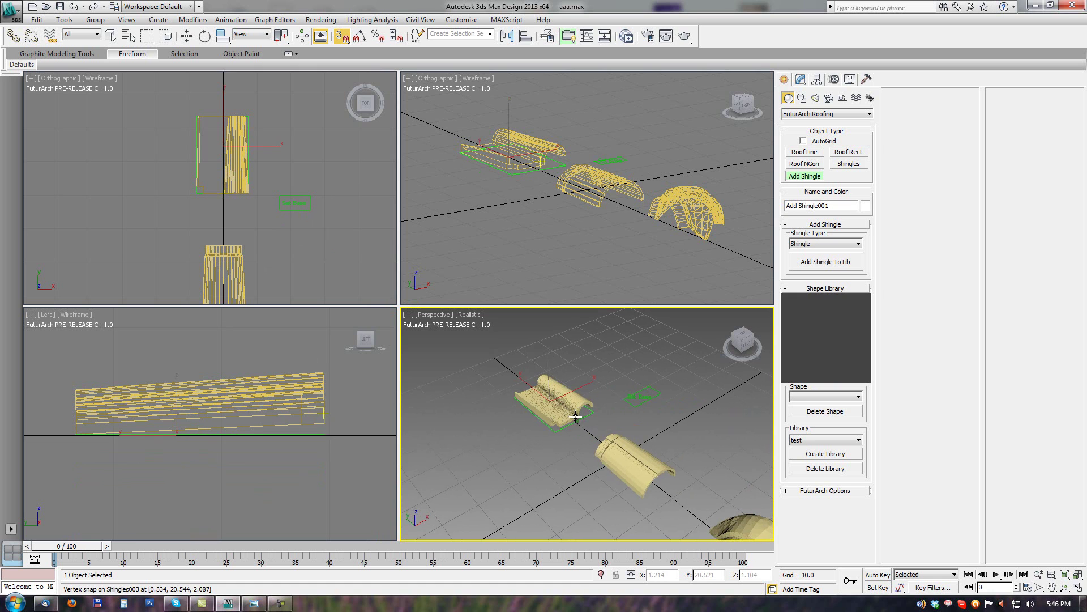
# Add the tile to the test library under the name shingle_test and leave the Add Shingle command.
pyautogui.click(818, 267)
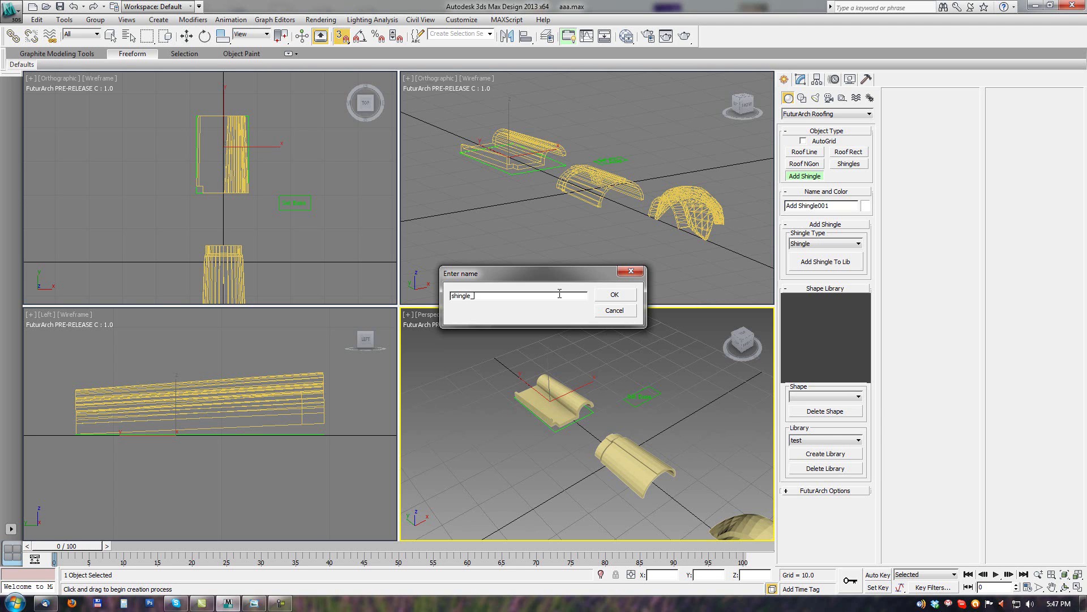
pyautogui.click(616, 297)
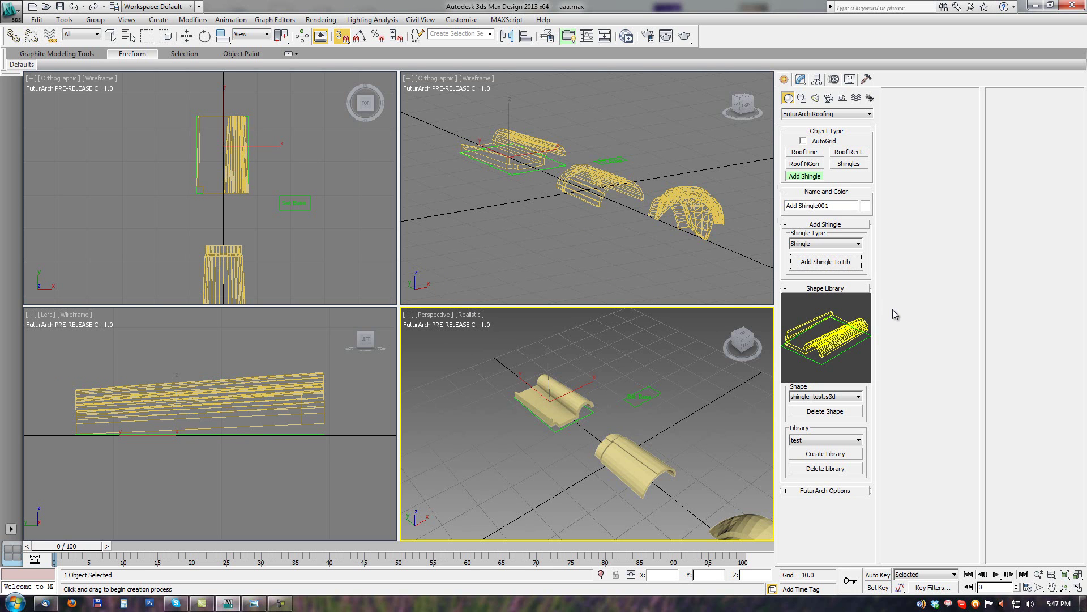
pyautogui.press('q')
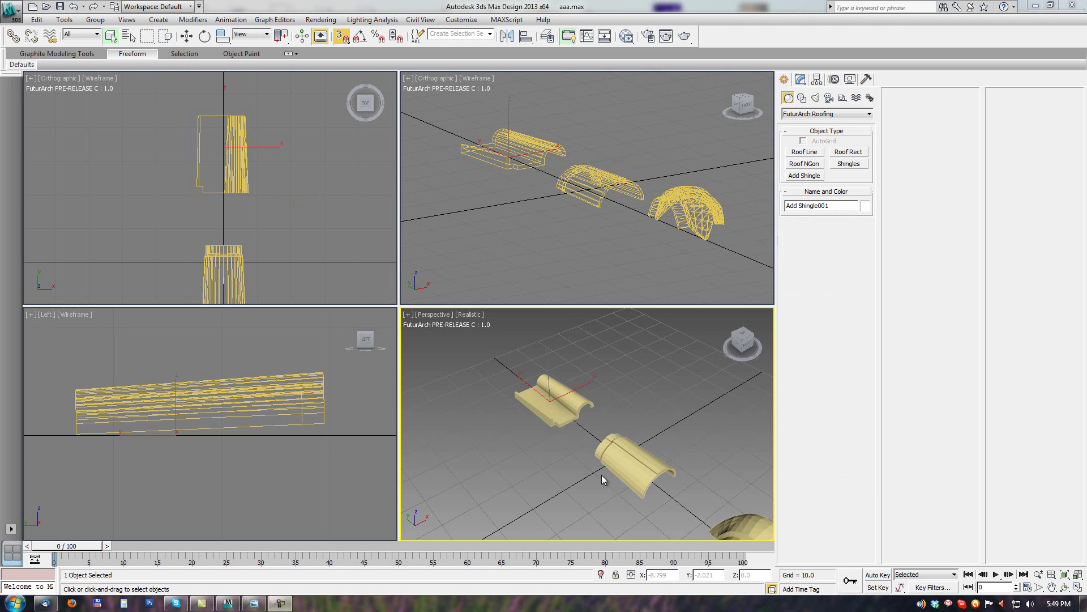
# Select the middle half-round tile and place an Add Shingle object of type Slope for it in the top view.
pyautogui.moveTo(606, 464); pyautogui.dragTo(563, 441, button='middle')
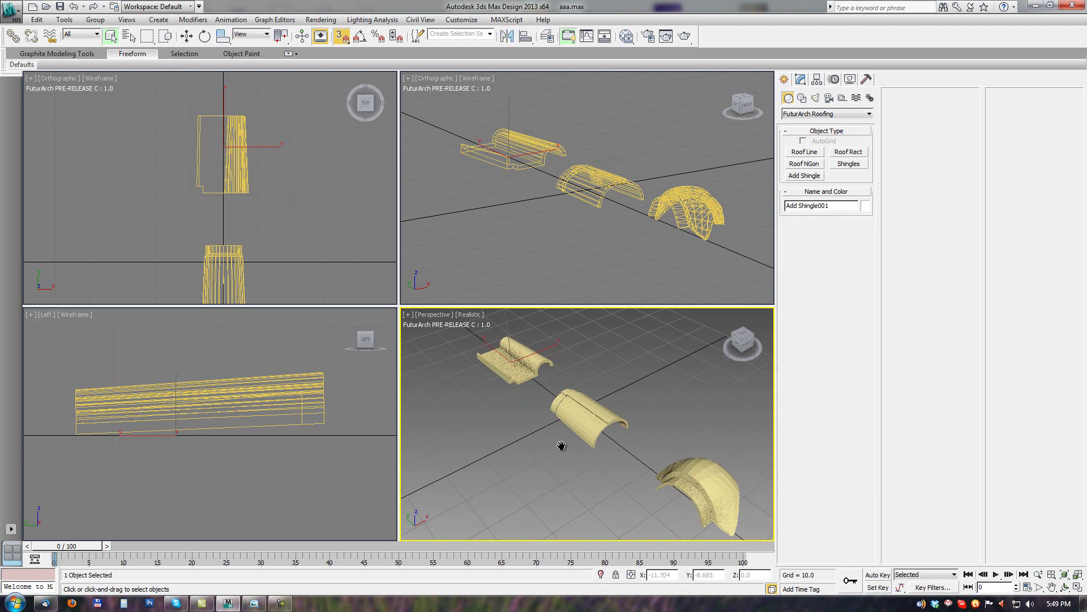
pyautogui.click(578, 414)
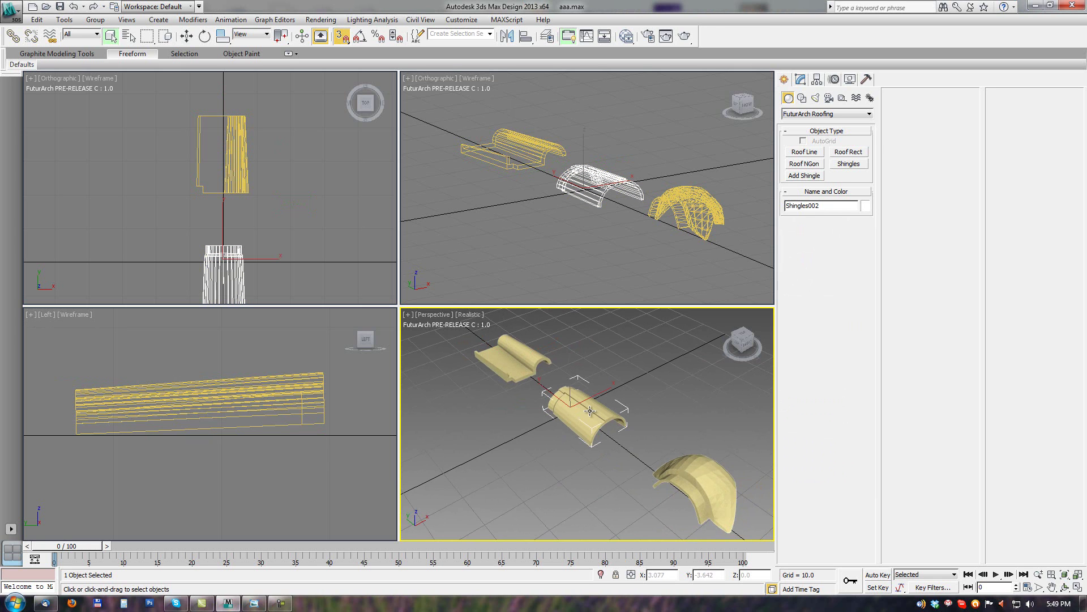
pyautogui.moveTo(303, 249); pyautogui.dragTo(291, 179, button='middle')
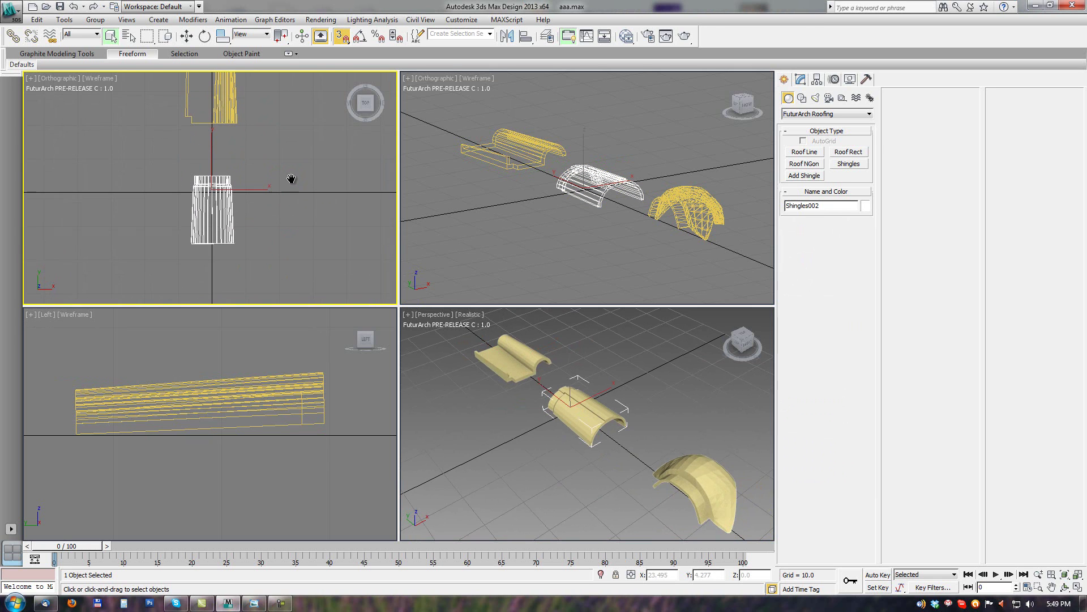
pyautogui.click(797, 176)
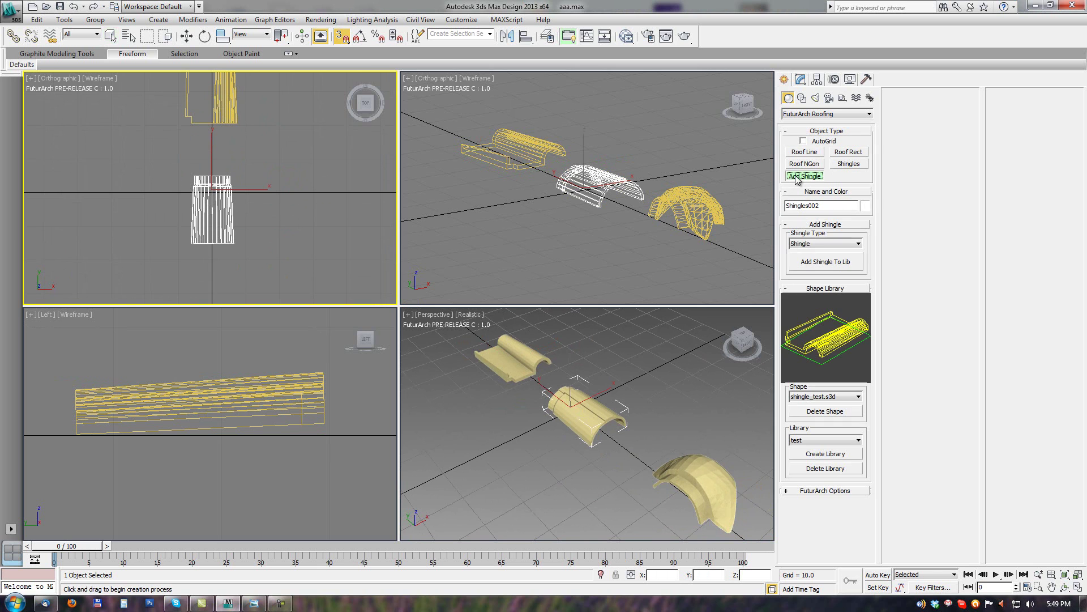
pyautogui.click(802, 245)
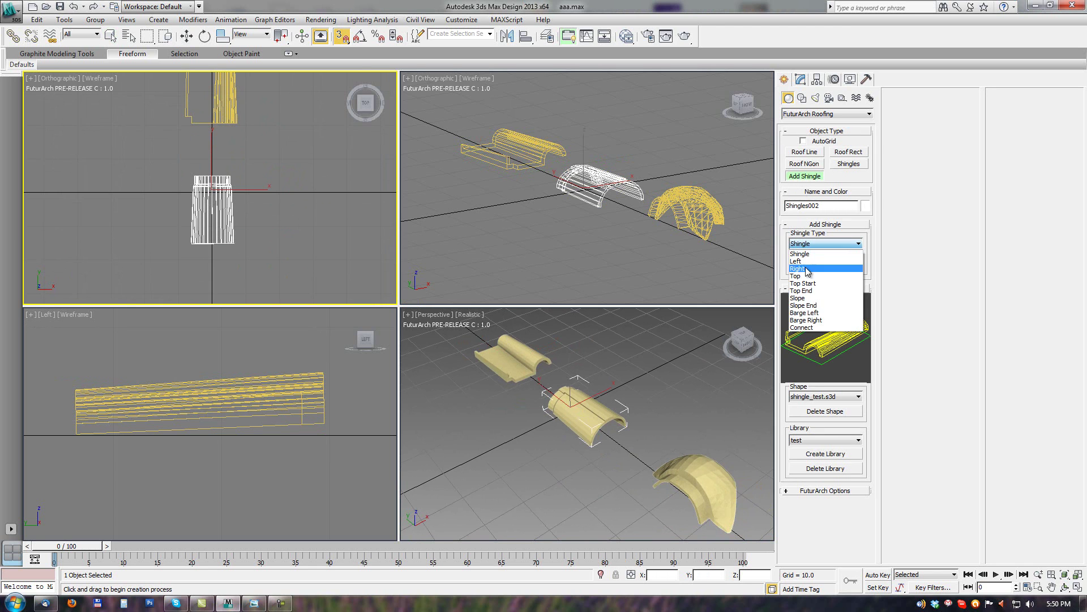
pyautogui.click(798, 298)
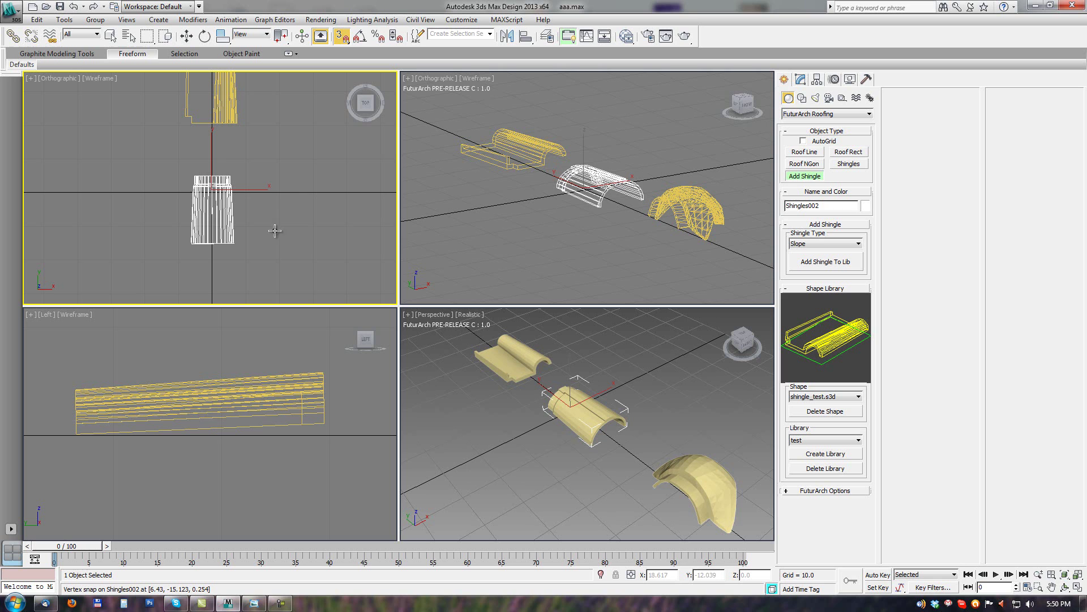
pyautogui.click(275, 151)
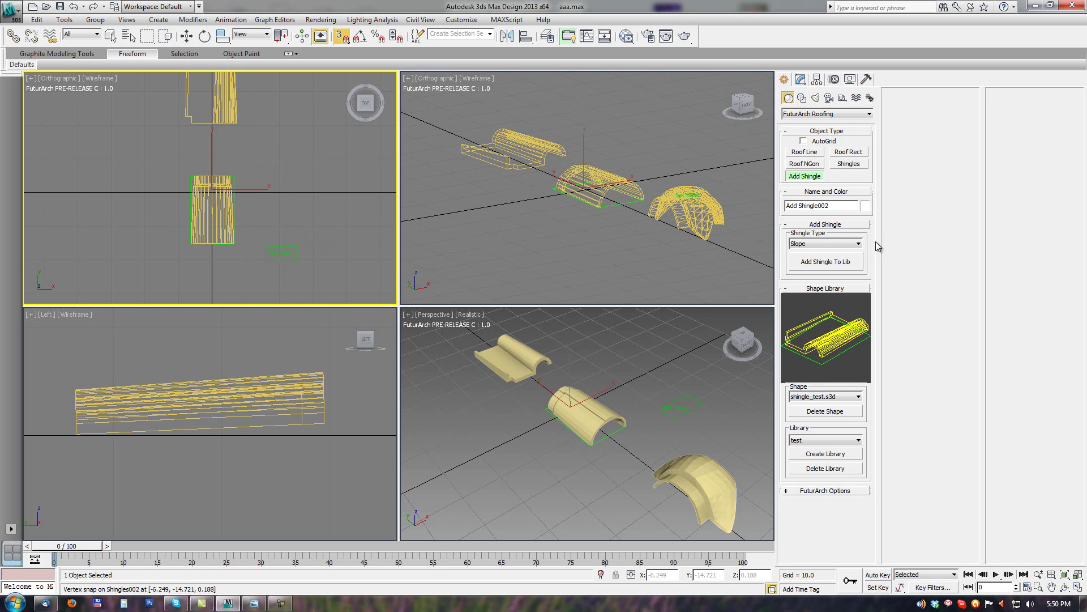
# Add the half-round tile to the test library under the name slope_test and leave the Add Shingle command.
pyautogui.click(812, 262)
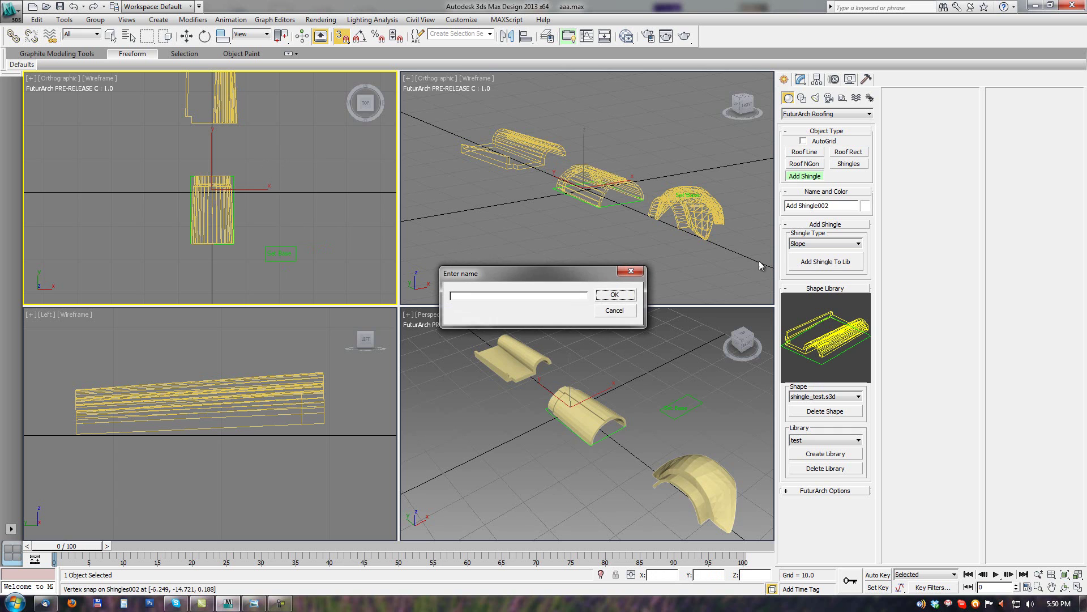
pyautogui.moveTo(488, 273); pyautogui.dragTo(478, 236)
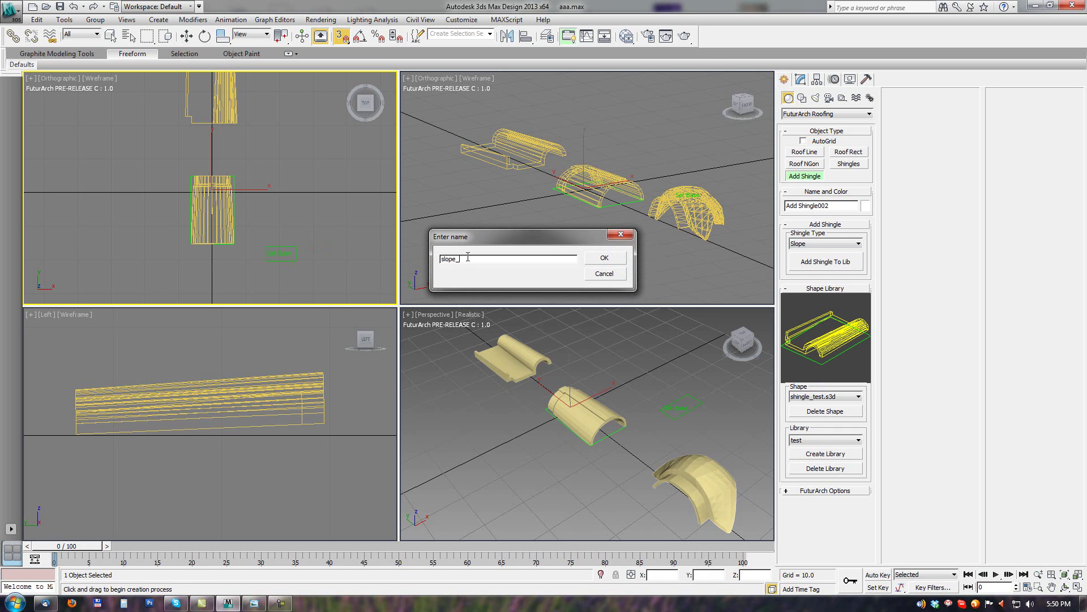
pyautogui.click(605, 259)
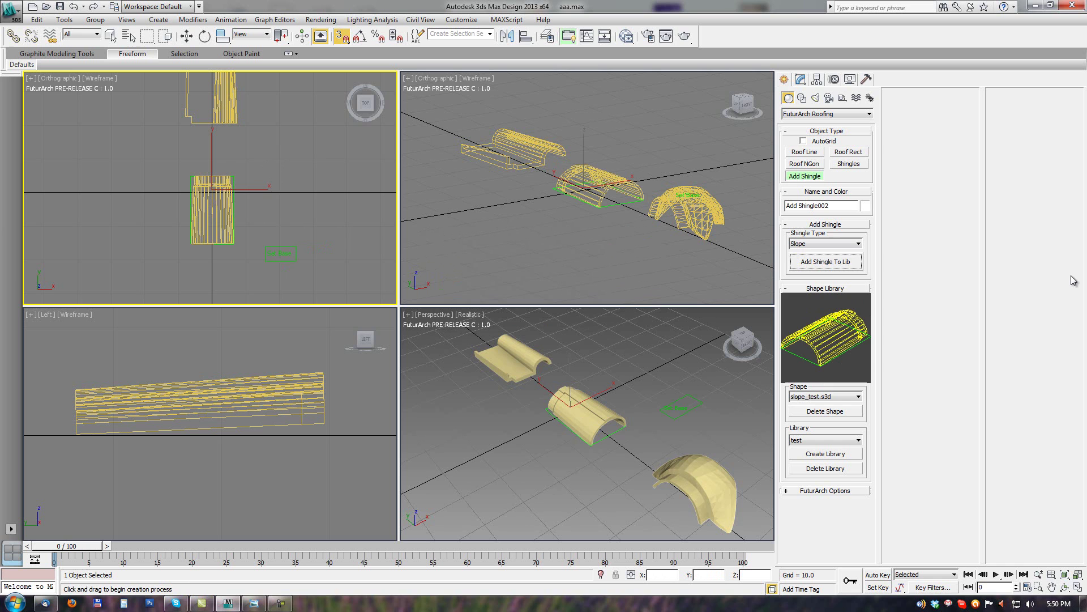
pyautogui.press('q')
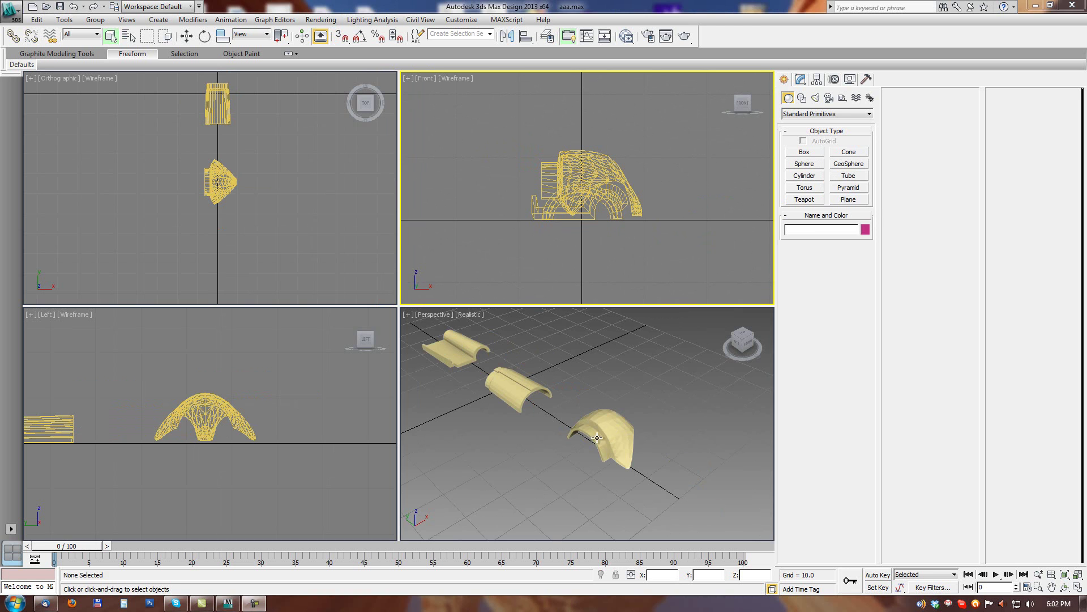
# Create a hipped FuturArch Roof Rect beside the three tiles in the top view.
pyautogui.click(597, 436)
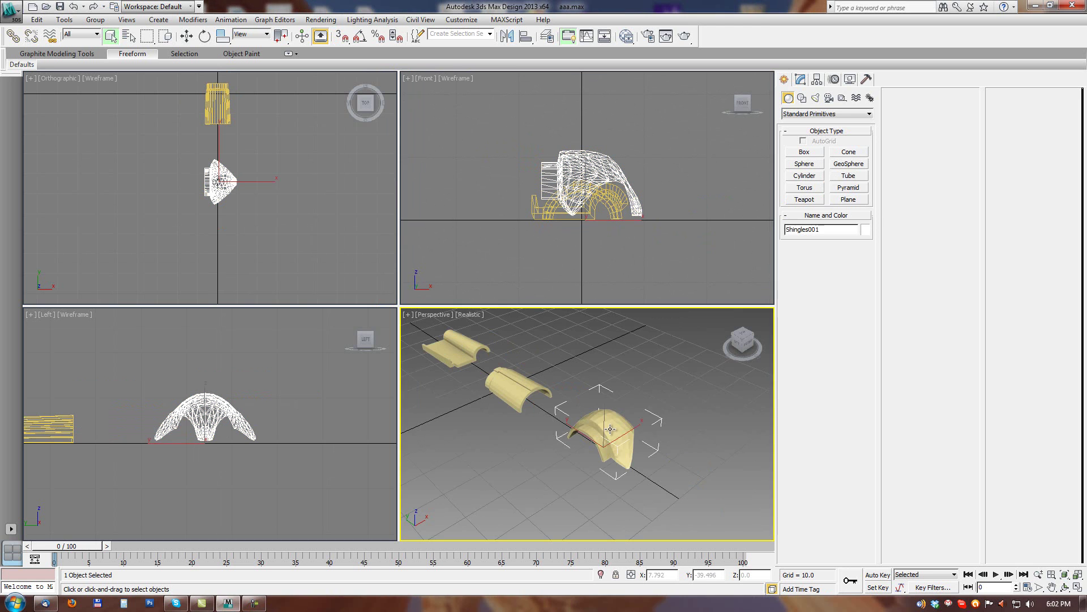
pyautogui.moveTo(614, 450)
pyautogui.keyDown('alt'); pyautogui.mouseDown(button='middle')
pyautogui.moveTo(594, 462)
pyautogui.moveTo(605, 437)
pyautogui.mouseUp(button='middle'); pyautogui.keyUp('alt')
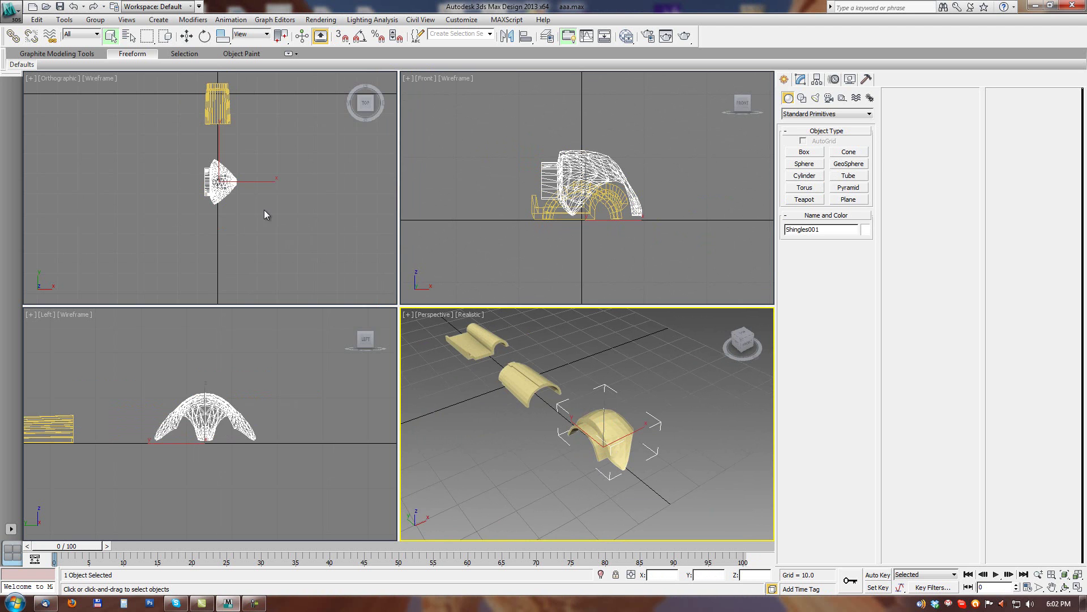
pyautogui.click(311, 226)
pyautogui.moveTo(311, 226); pyautogui.dragTo(245, 238, button='middle')
pyautogui.scroll(-2, 238, 236)
pyautogui.scroll(-2, 263, 222)
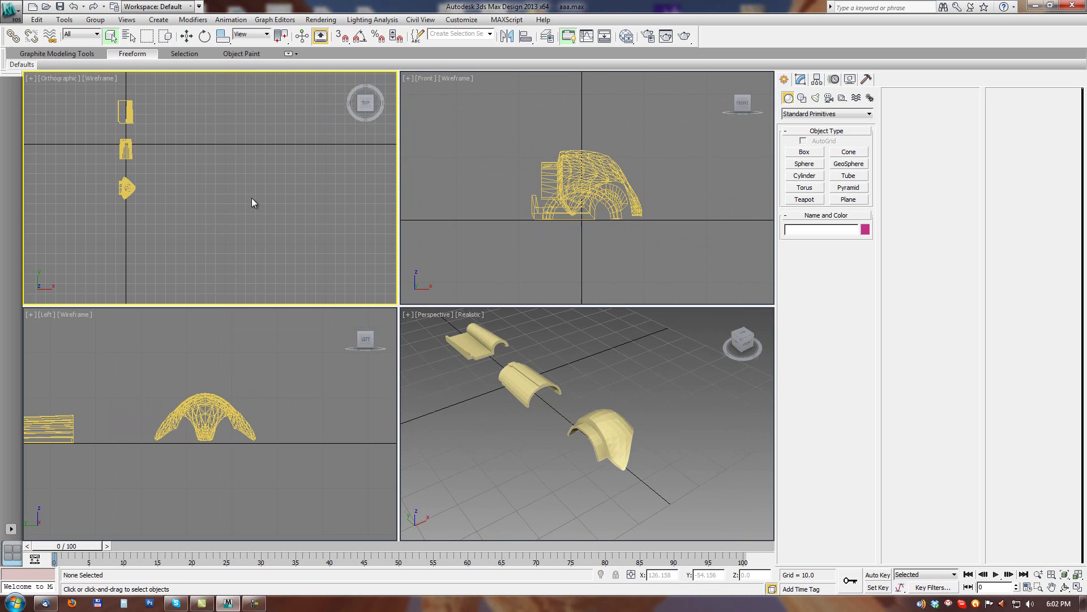
pyautogui.click(820, 114)
pyautogui.click(829, 231)
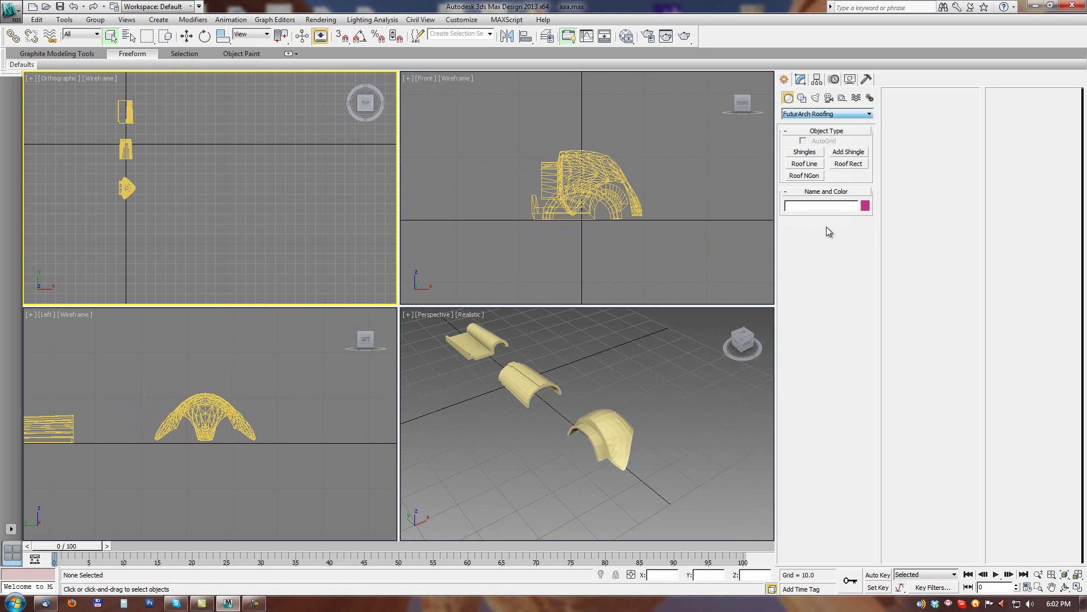
pyautogui.click(855, 163)
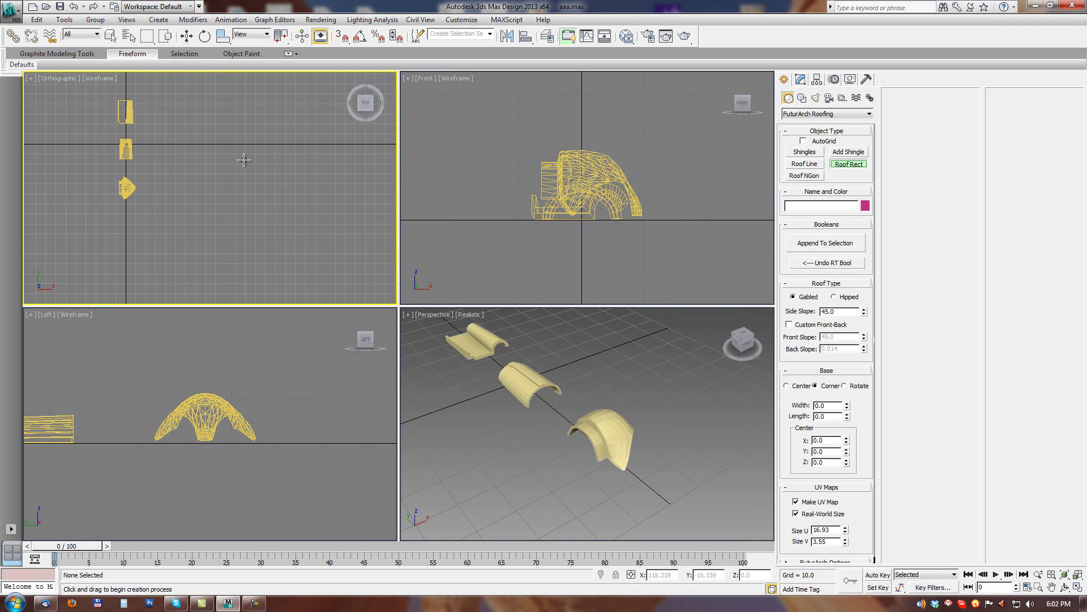
pyautogui.moveTo(230, 153); pyautogui.dragTo(403, 274)
pyautogui.moveTo(222, 204); pyautogui.dragTo(158, 193, button='middle')
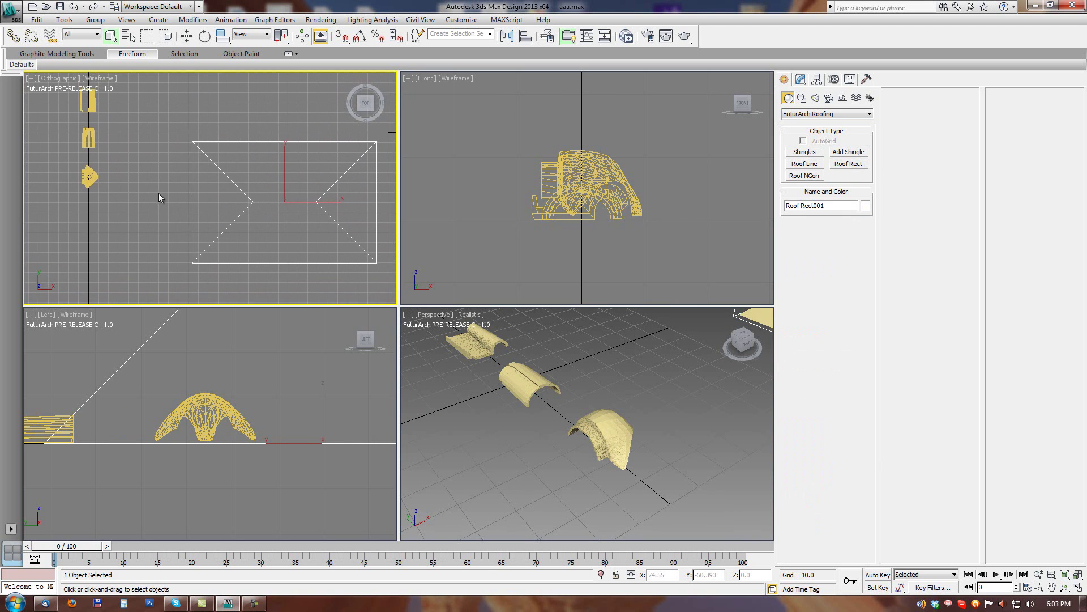
# Move the connector tile in the top view onto the roof's ridge end where the hips meet, about X 231, Y -69.5.
pyautogui.click(89, 175)
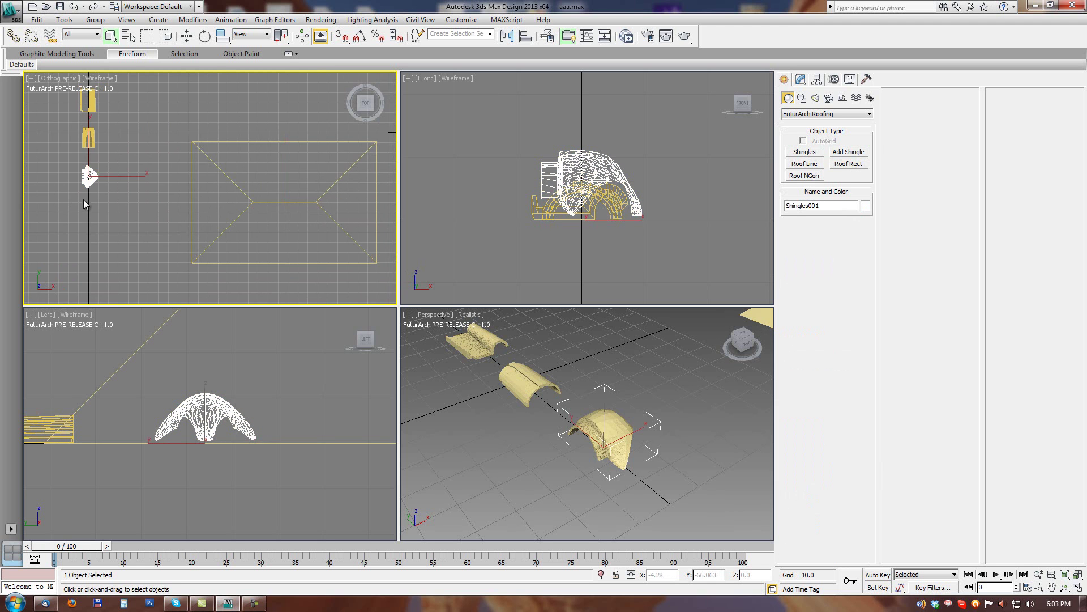
pyautogui.press('w')
pyautogui.click(154, 174)
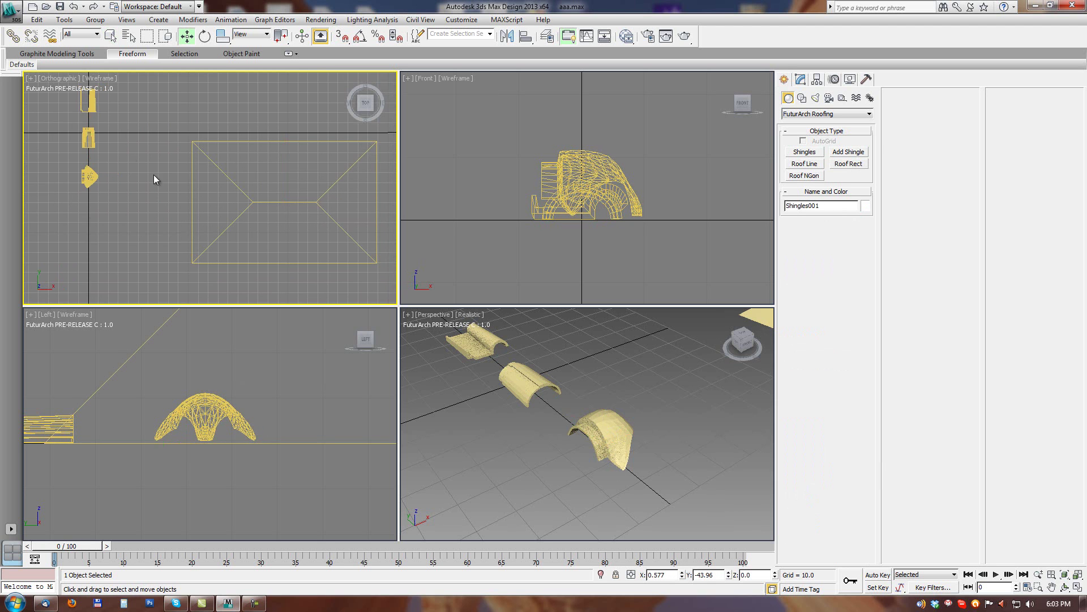
pyautogui.click(91, 176)
pyautogui.moveTo(108, 163); pyautogui.dragTo(337, 189)
# Raise the connector tile to the roof's ridge height in the left view, at about Z 55.3.
pyautogui.rightClick(332, 394)
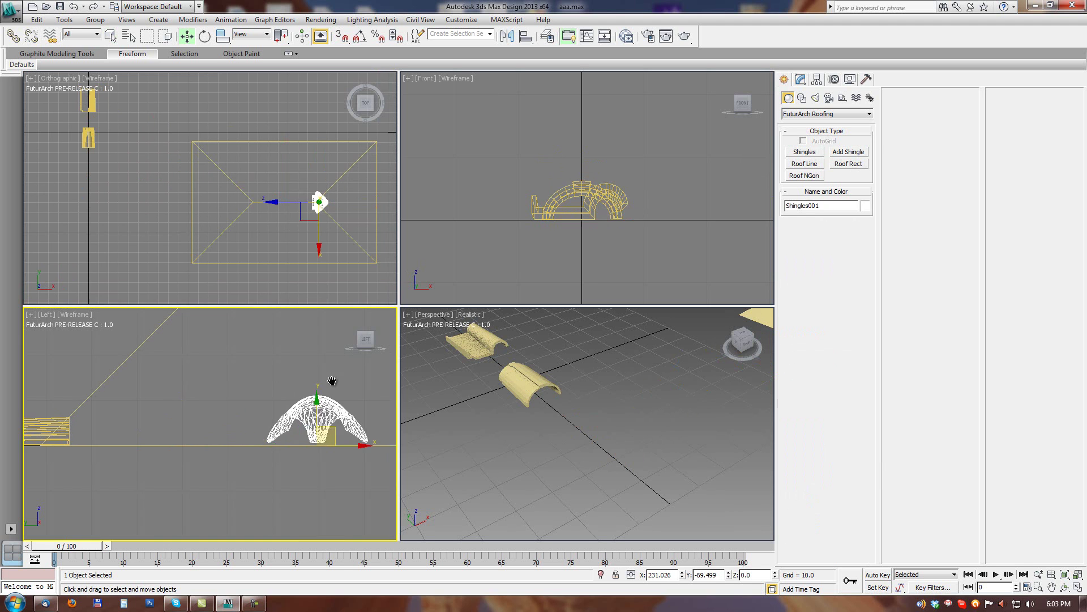
pyautogui.scroll(-5, 331, 394)
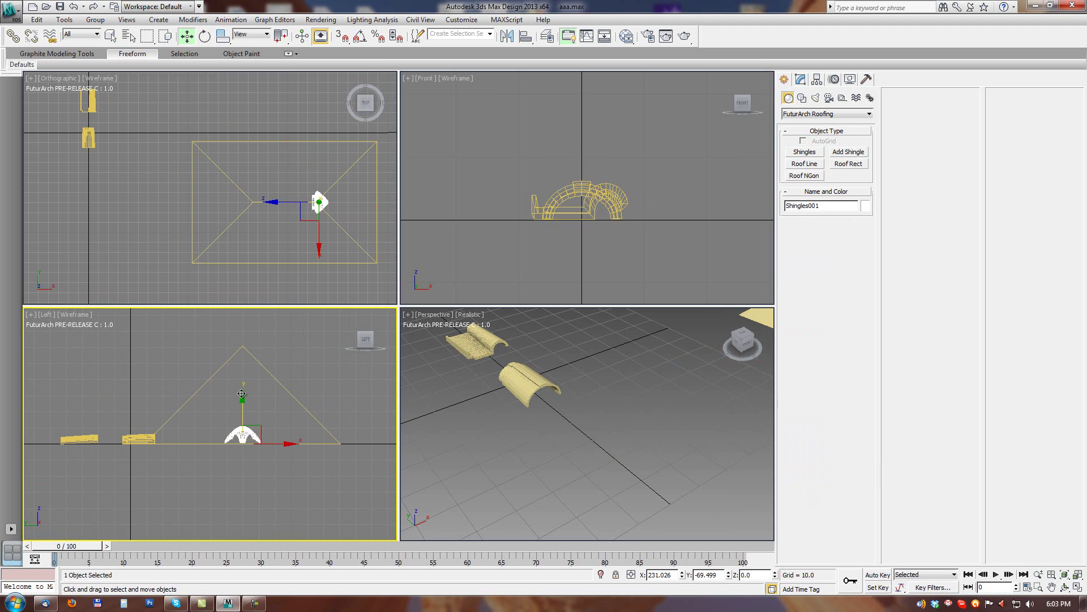
pyautogui.moveTo(242, 391); pyautogui.dragTo(245, 306)
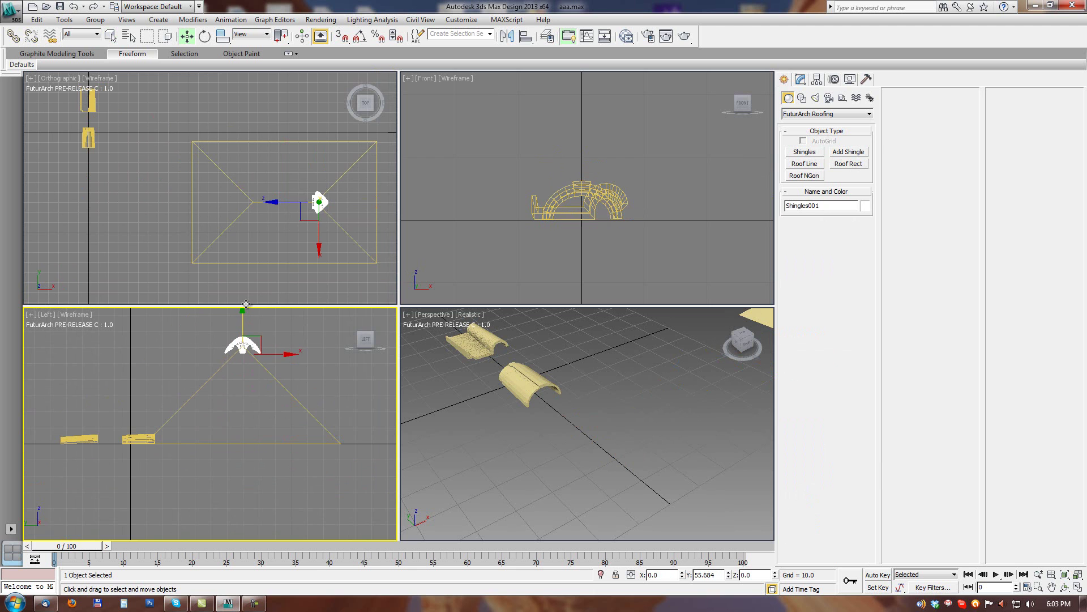
# Raise the connector tile slightly above the ridge in the front view, to about Z 57.5.
pyautogui.rightClick(579, 258)
pyautogui.scroll(-5, 643, 207)
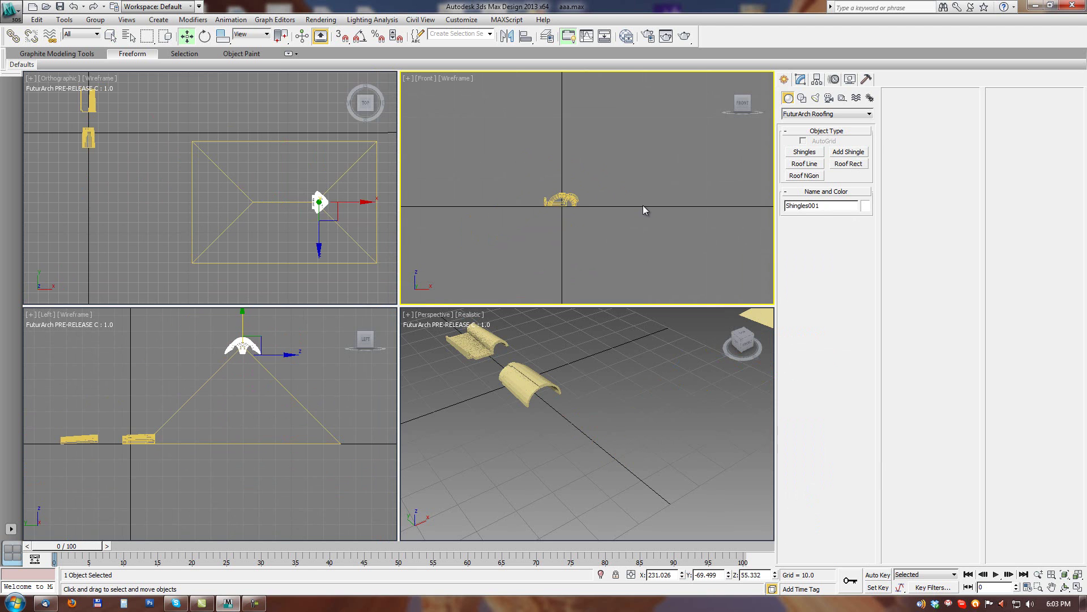
pyautogui.scroll(3, 602, 175)
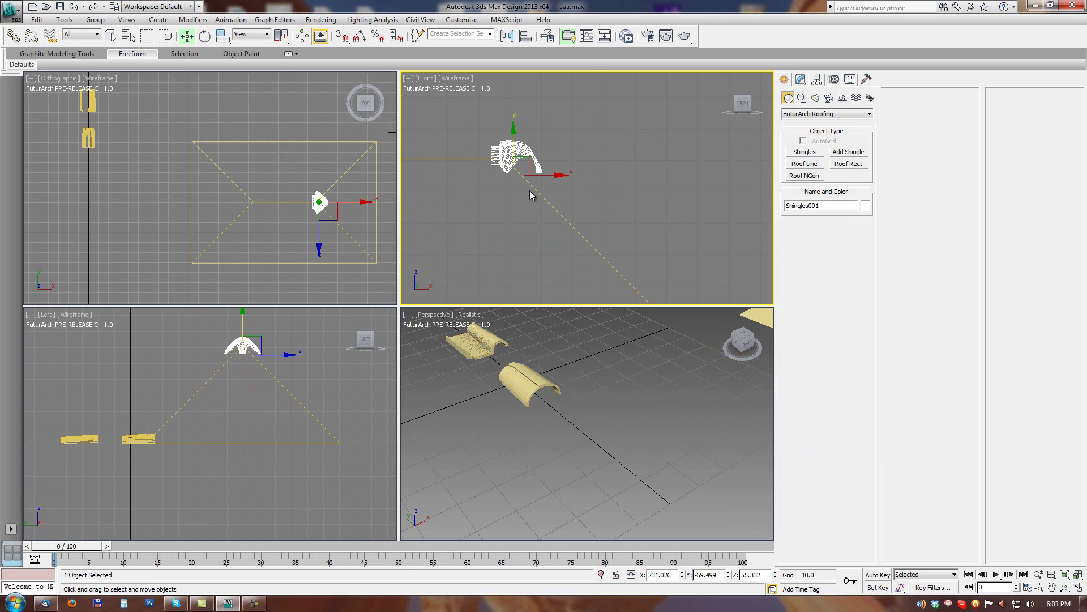
pyautogui.moveTo(529, 195); pyautogui.dragTo(585, 245, button='middle')
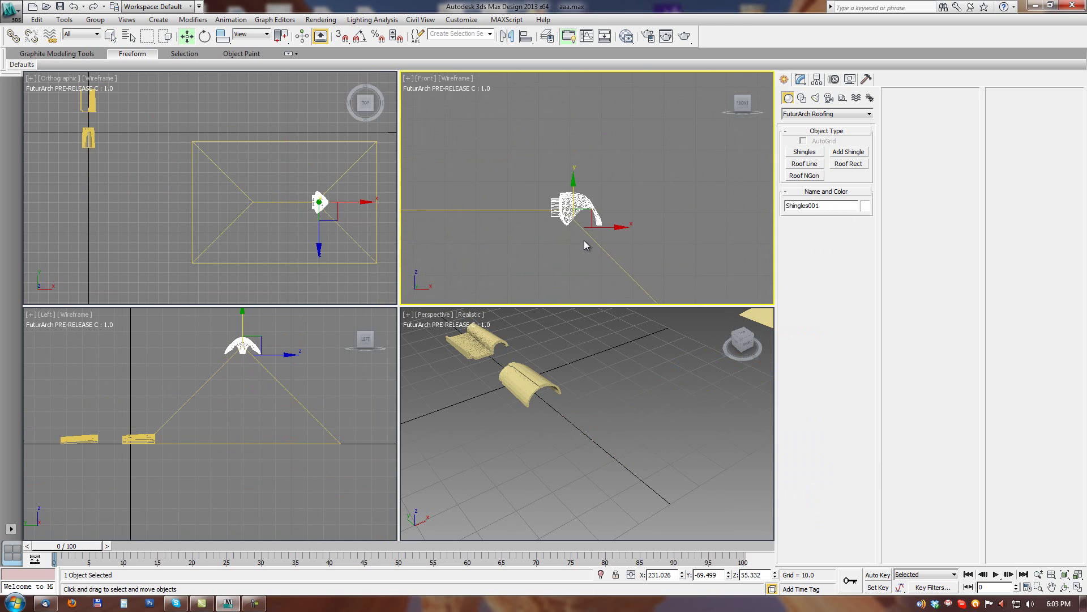
pyautogui.rightClick(382, 240)
pyautogui.scroll(3, 338, 199)
pyautogui.moveTo(333, 222); pyautogui.dragTo(161, 223, button='middle')
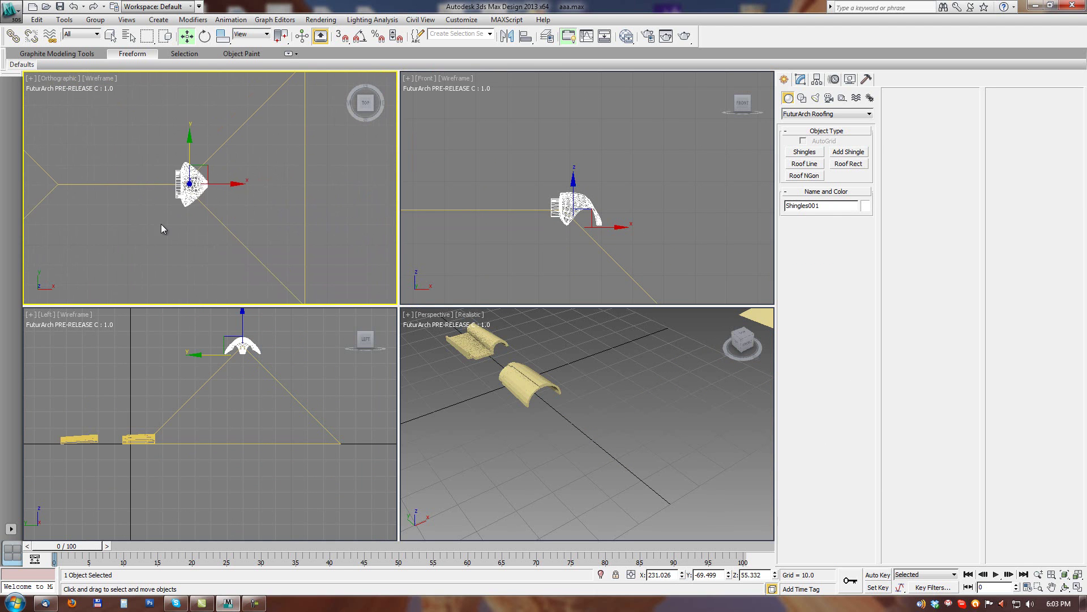
pyautogui.scroll(3, 259, 212)
pyautogui.moveTo(252, 427); pyautogui.dragTo(247, 495, button='middle')
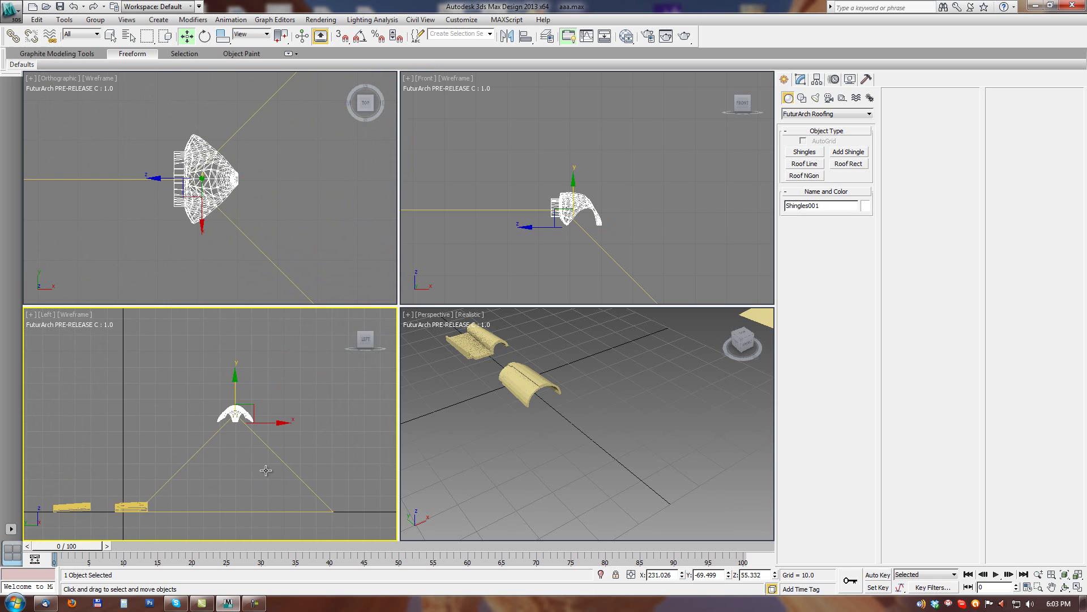
pyautogui.scroll(4, 294, 396)
pyautogui.moveTo(316, 405); pyautogui.dragTo(296, 470, button='middle')
pyautogui.moveTo(619, 237); pyautogui.dragTo(634, 218, button='middle')
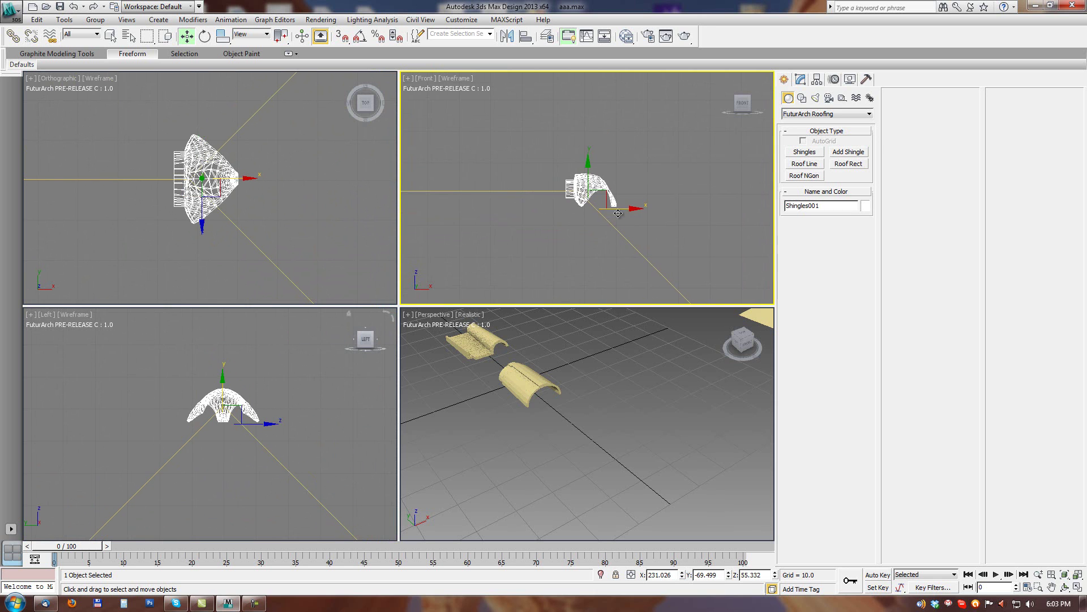
pyautogui.moveTo(588, 162); pyautogui.dragTo(584, 155)
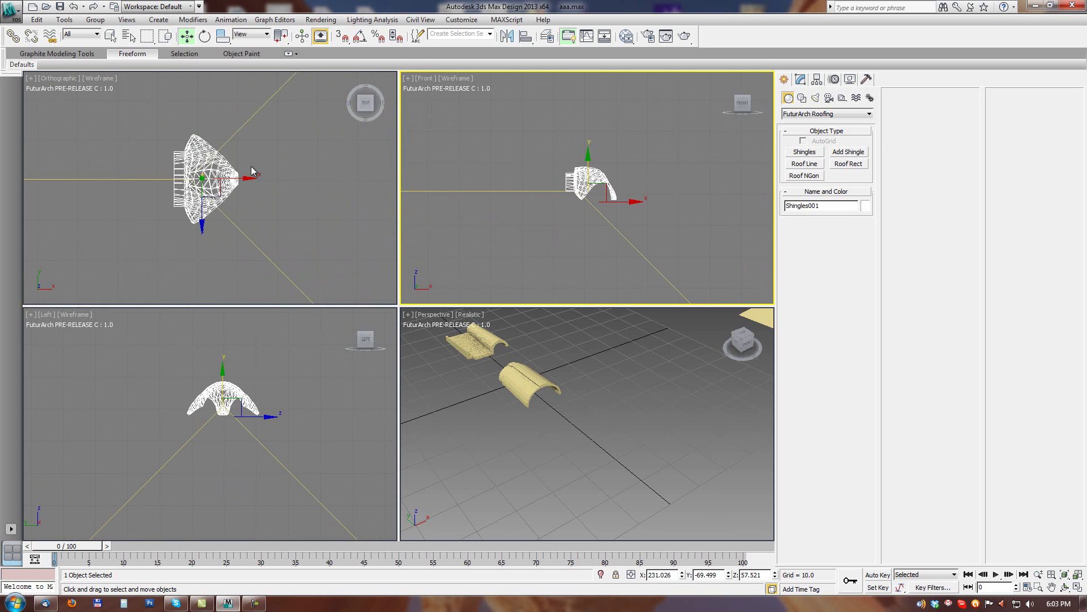
# Nudge the connector tile along X in the top view to about 231.2 to align it with the hip lines.
pyautogui.moveTo(287, 182); pyautogui.dragTo(266, 226, button='middle')
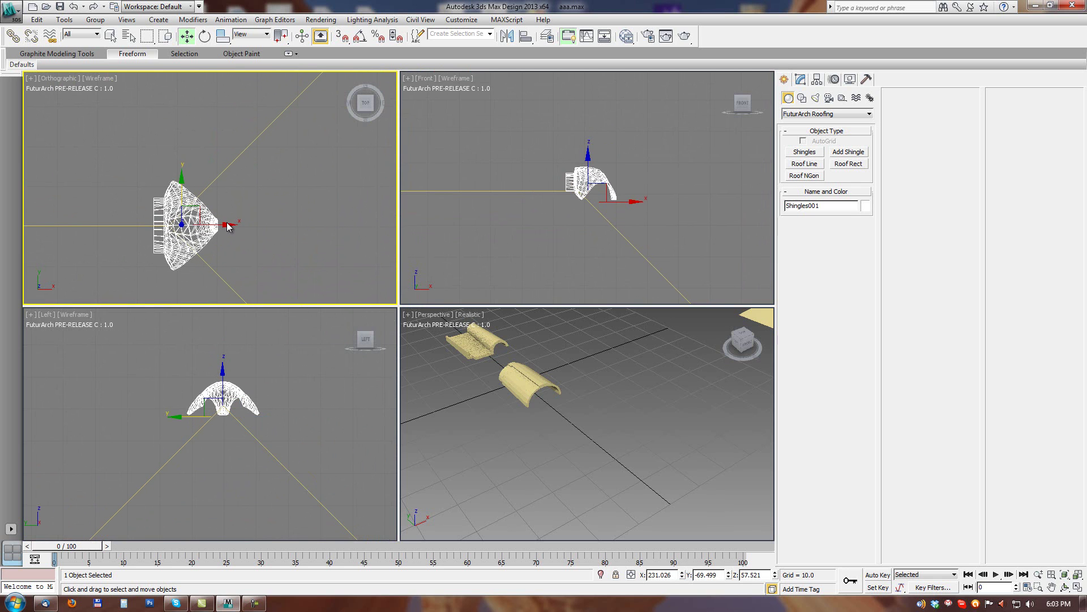
pyautogui.moveTo(229, 226); pyautogui.dragTo(229, 226)
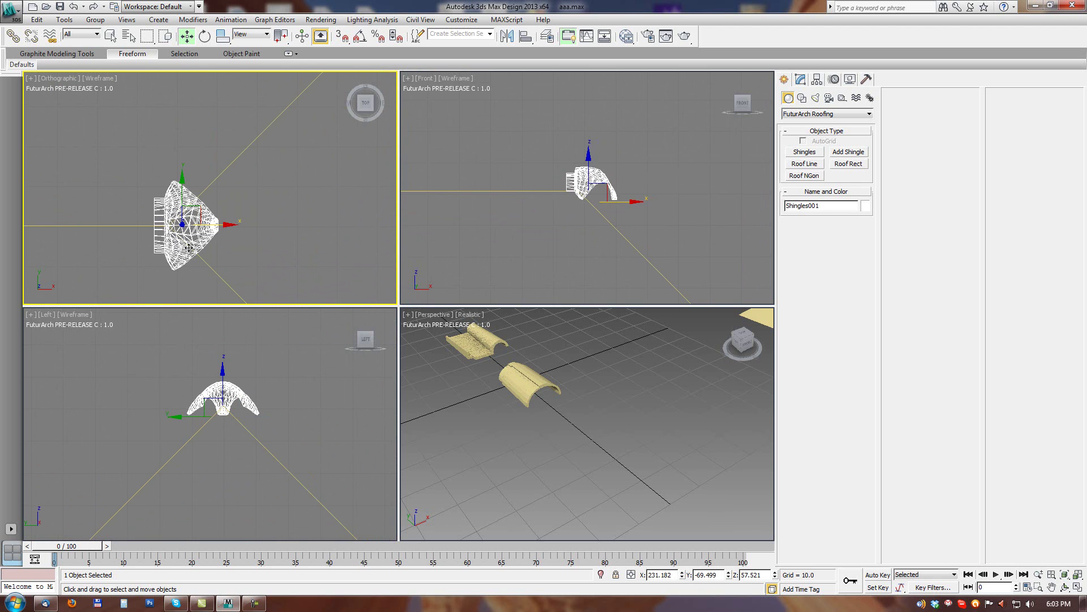
pyautogui.moveTo(272, 229); pyautogui.dragTo(344, 160, button='middle')
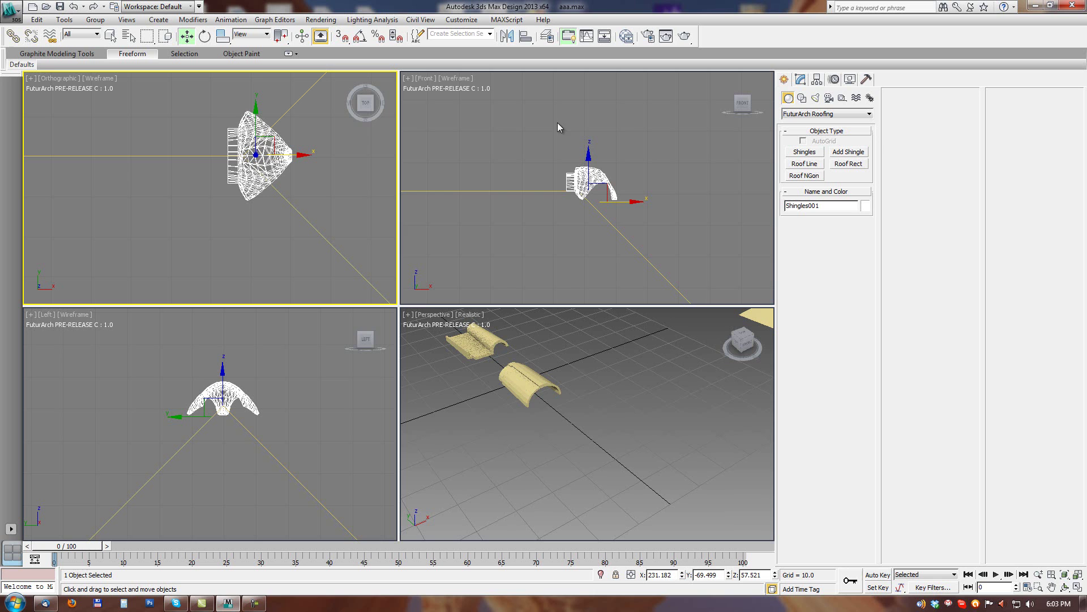
pyautogui.moveTo(610, 217); pyautogui.dragTo(601, 216, button='middle')
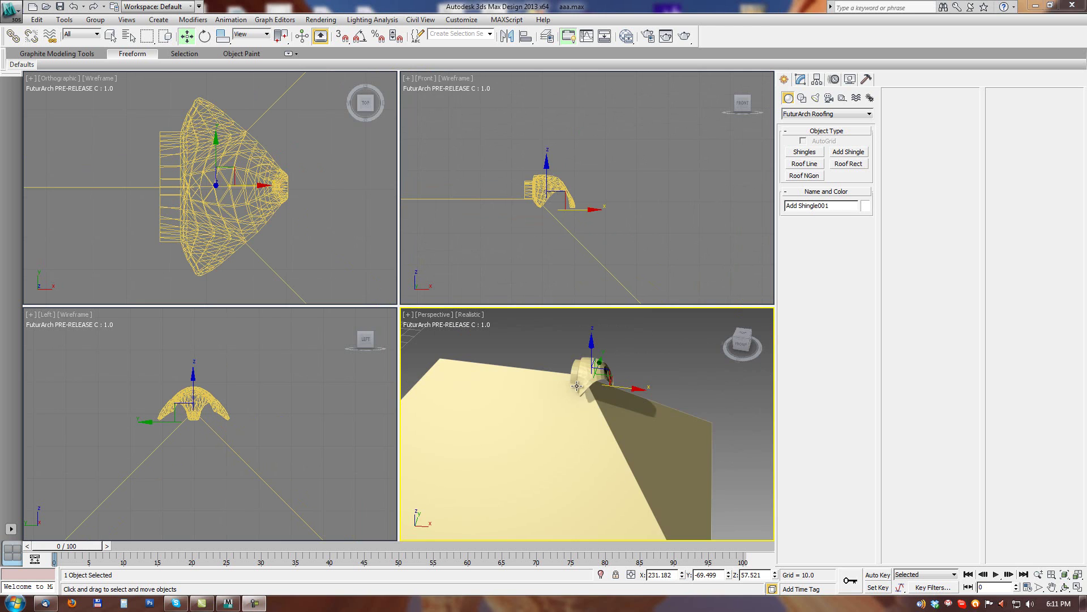
# Select the connector tile on the roof and place an Add Shingle object for it in the top view.
pyautogui.keyDown('alt'); pyautogui.moveTo(600, 396); pyautogui.dragTo(539, 430, button='middle'); pyautogui.keyUp('alt')
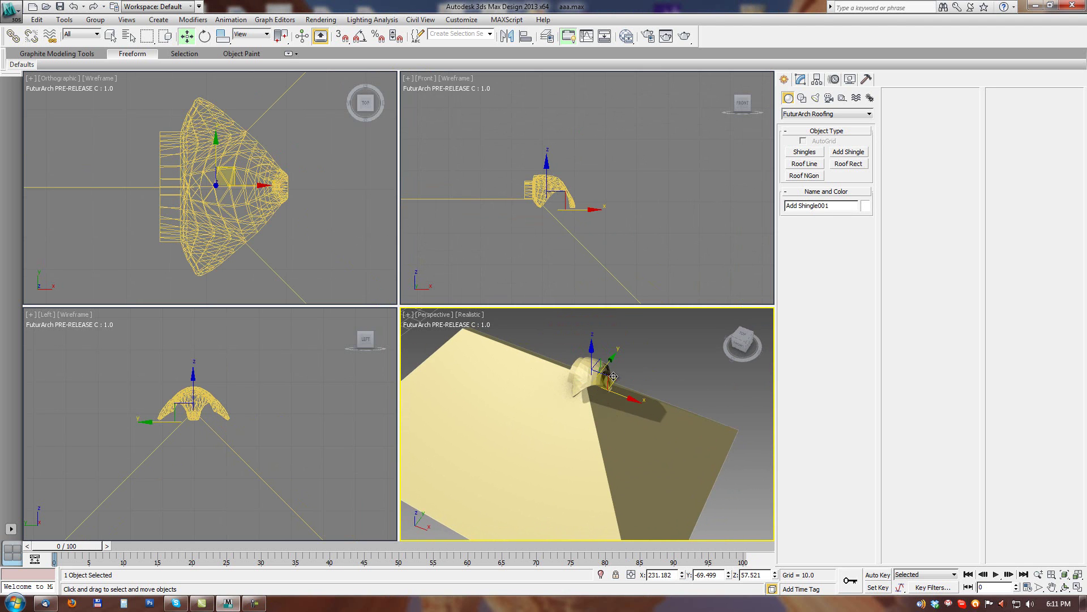
pyautogui.click(589, 376)
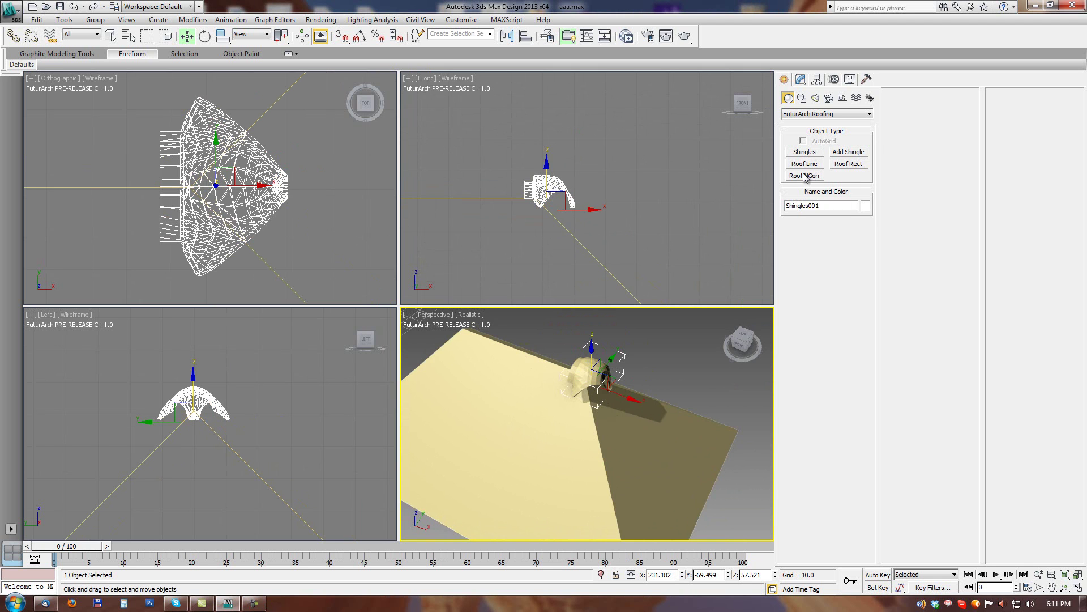
pyautogui.click(848, 151)
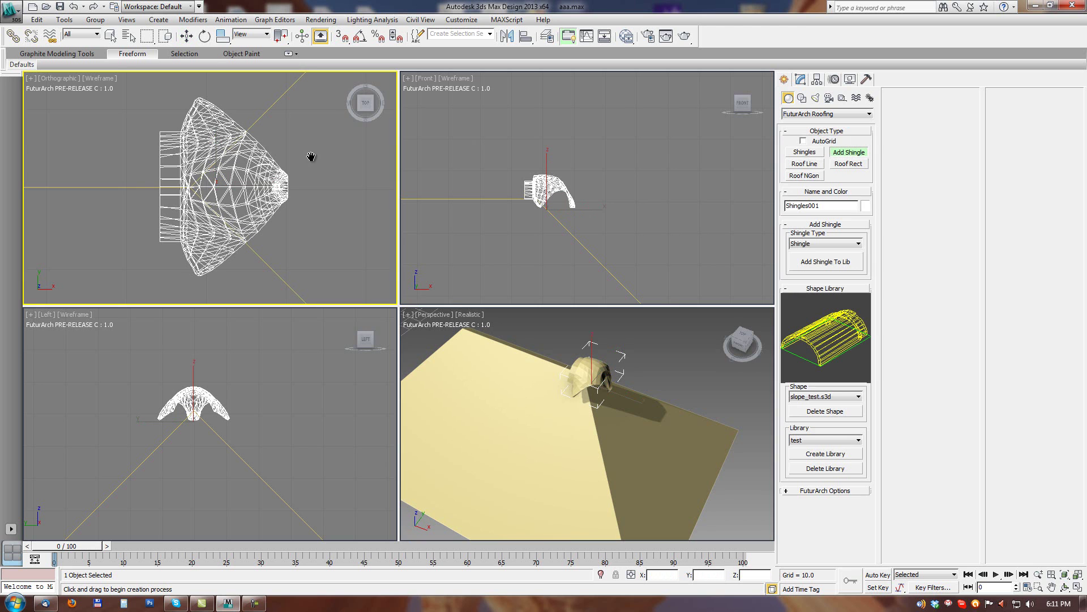
pyautogui.scroll(-3, 306, 164)
pyautogui.hotkey('alt', 'w')
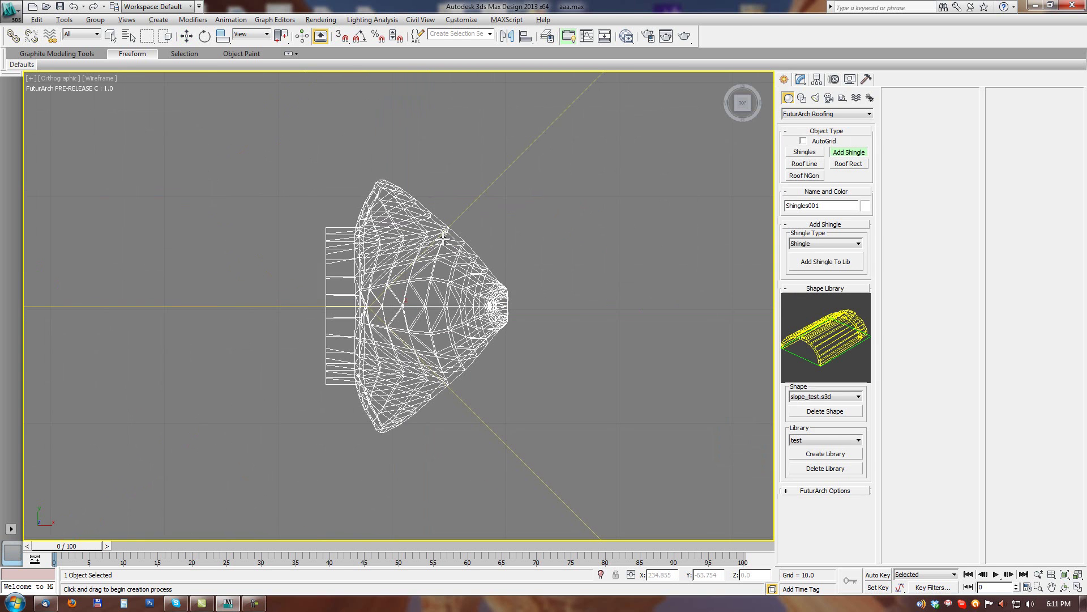
pyautogui.scroll(-2, 527, 246)
pyautogui.click(501, 206)
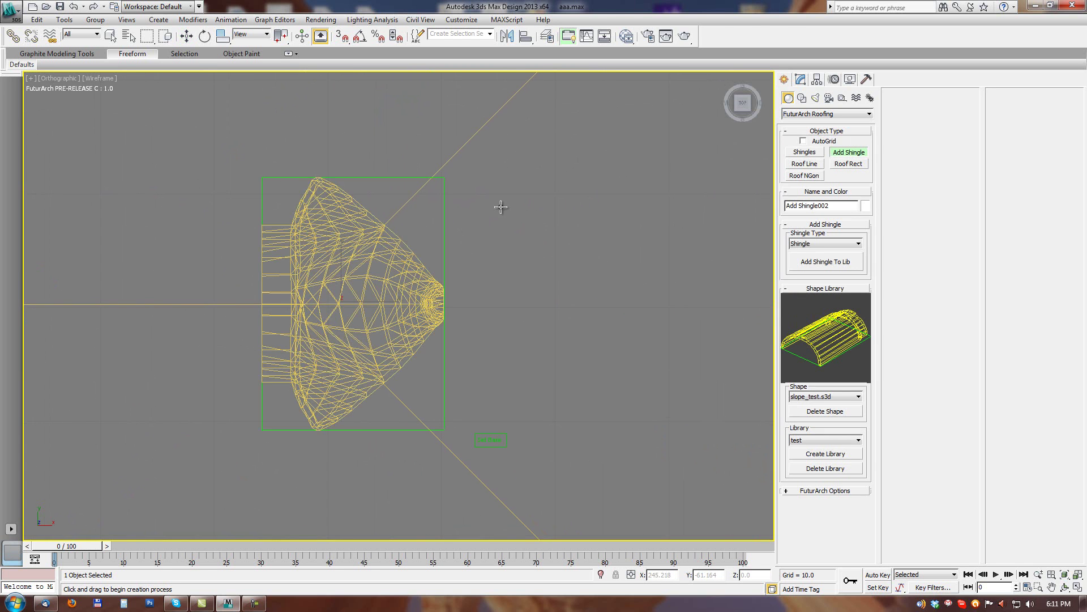
# Turn on 3D snapping with the Vertex and Edge/Segment snaps enabled, working in the front view.
pyautogui.moveTo(524, 291); pyautogui.dragTo(530, 244, button='middle')
pyautogui.hotkey('alt', 'w')
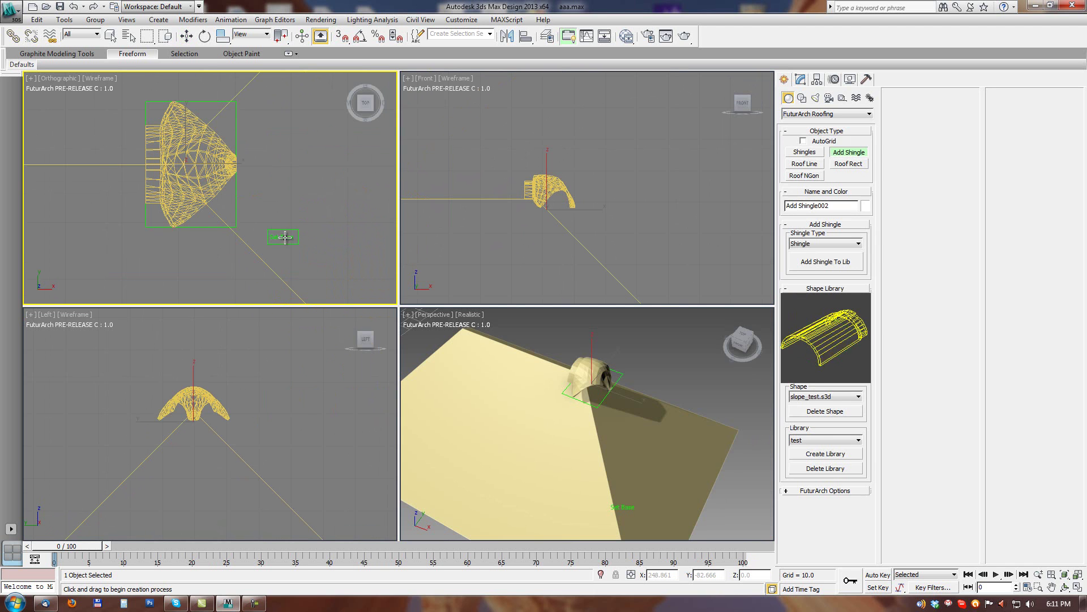
pyautogui.moveTo(592, 144)
pyautogui.mouseDown(button='middle')
pyautogui.moveTo(583, 137)
pyautogui.moveTo(590, 145)
pyautogui.mouseUp(button='middle')
pyautogui.hotkey('alt', 'w')
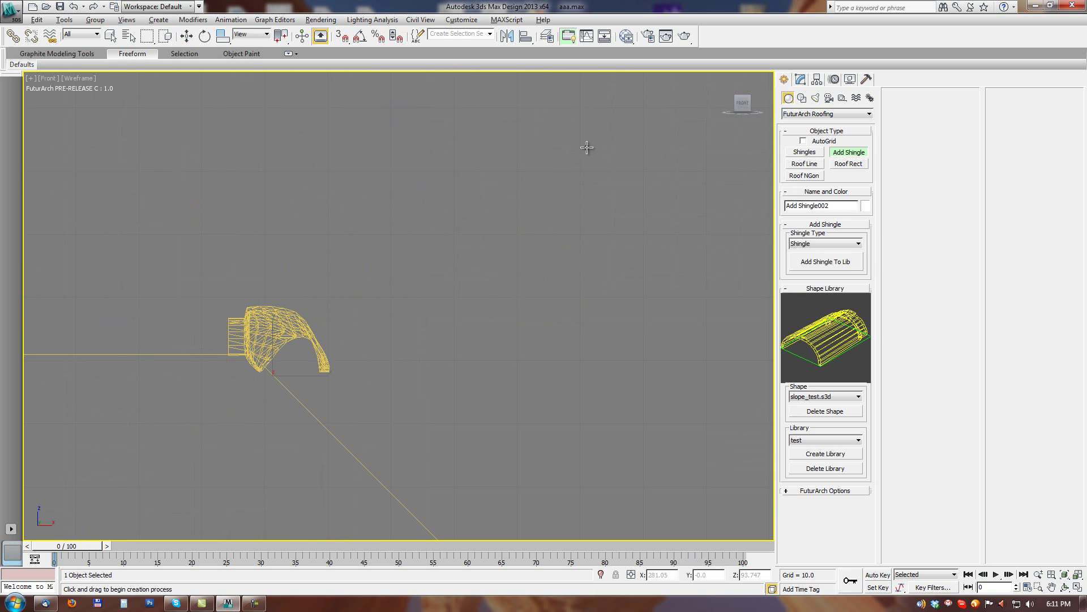
pyautogui.moveTo(371, 313); pyautogui.dragTo(522, 224, button='middle')
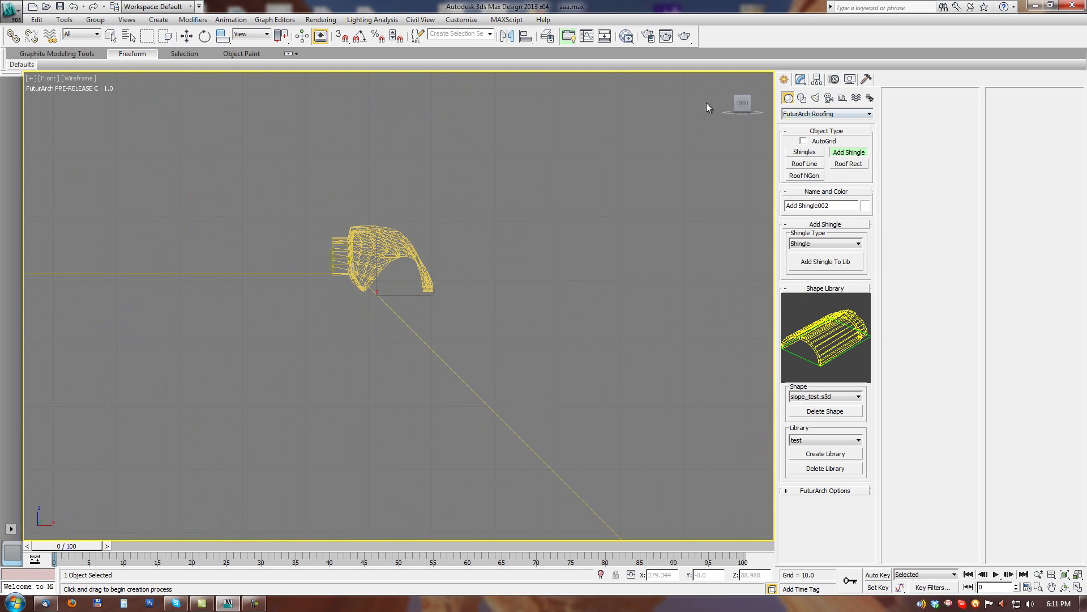
pyautogui.rightClick(342, 39)
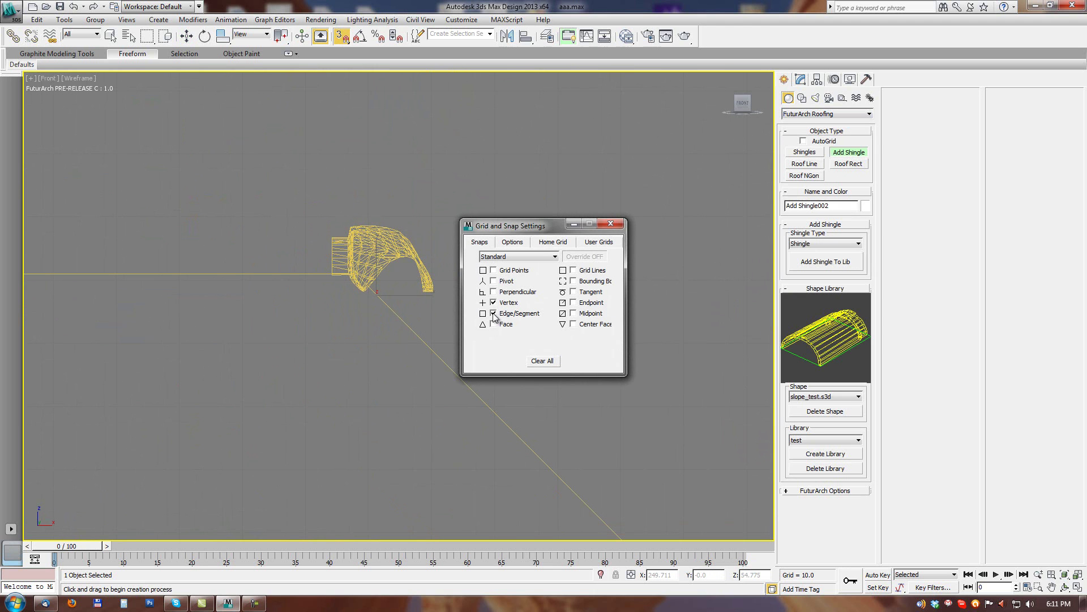
pyautogui.click(611, 225)
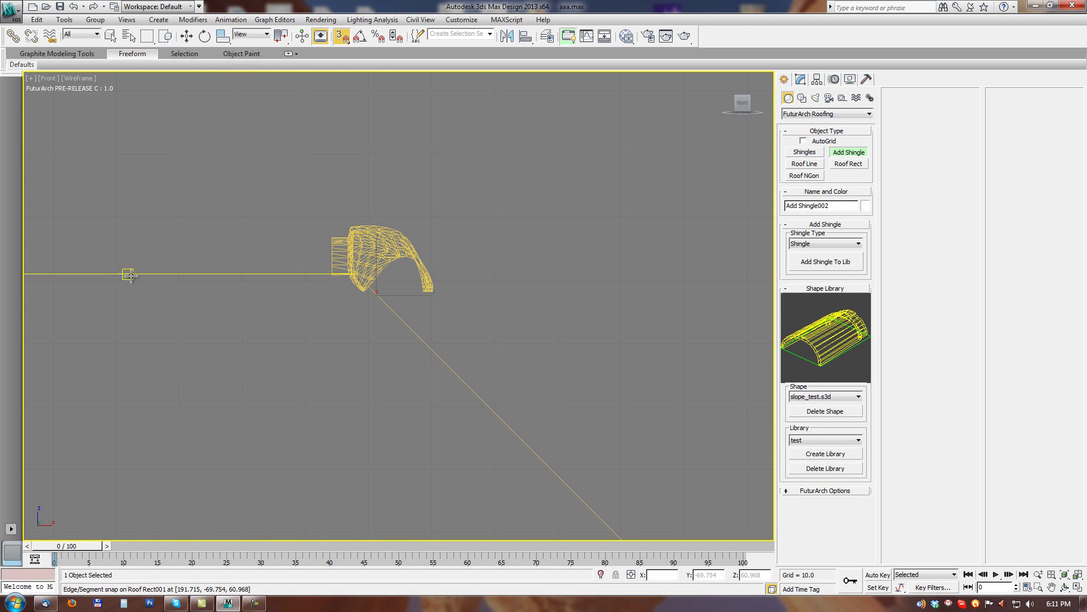
pyautogui.click(288, 281)
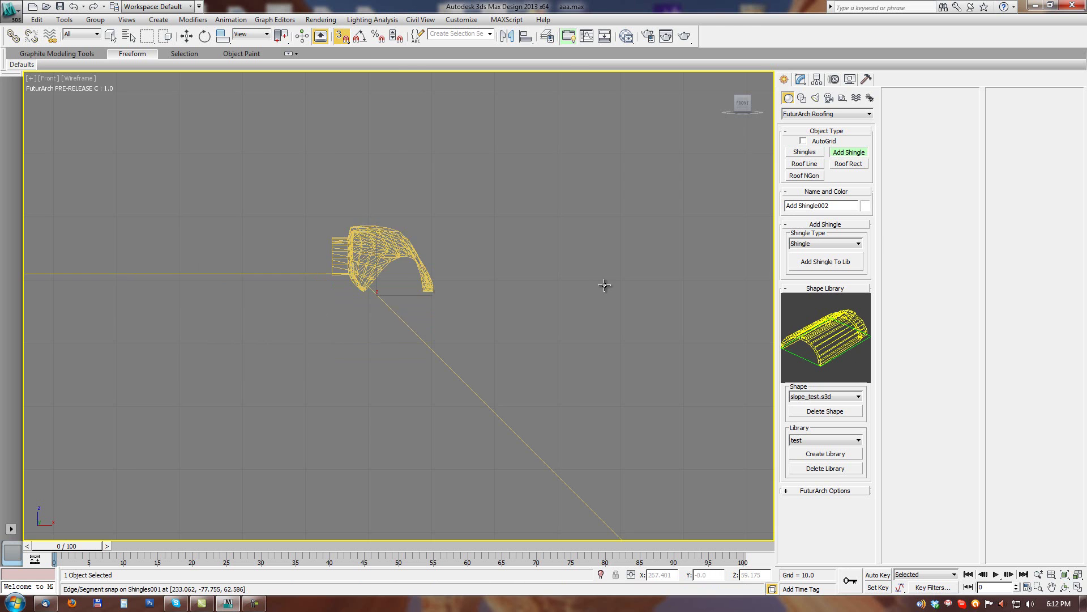
# Set the shingle type of the connector tile's Add Shingle object to Connect.
pyautogui.hotkey('alt', 'w')
pyautogui.keyDown('alt'); pyautogui.moveTo(560, 439); pyautogui.dragTo(585, 442, button='middle'); pyautogui.keyUp('alt')
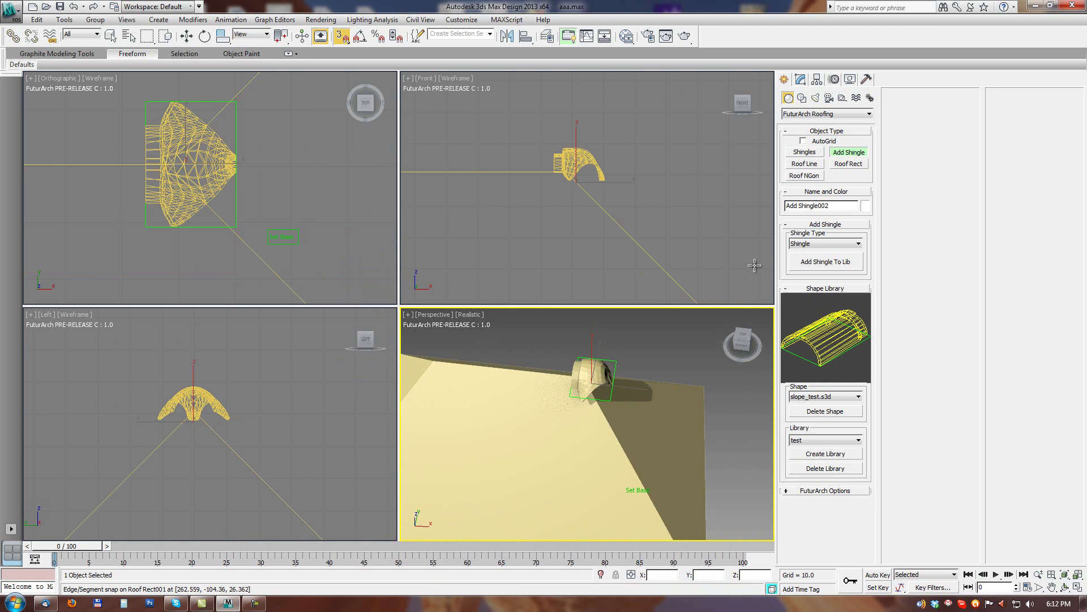
pyautogui.click(805, 245)
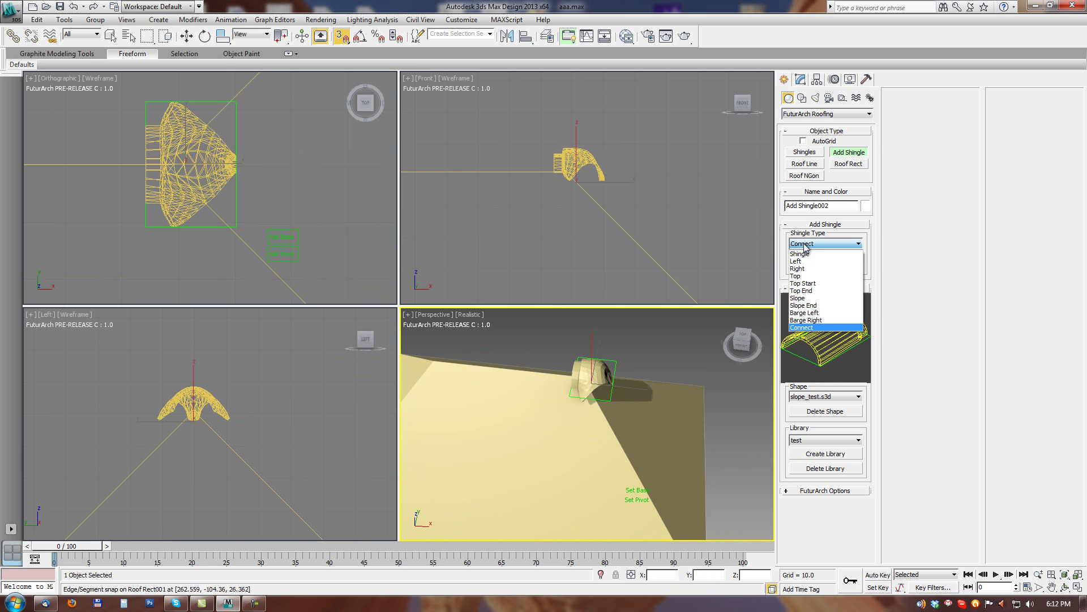
# Limit snapping to Vertex and set the Connect tile's pivot at the roof vertex where the ridge meets the hips.
pyautogui.click(805, 333)
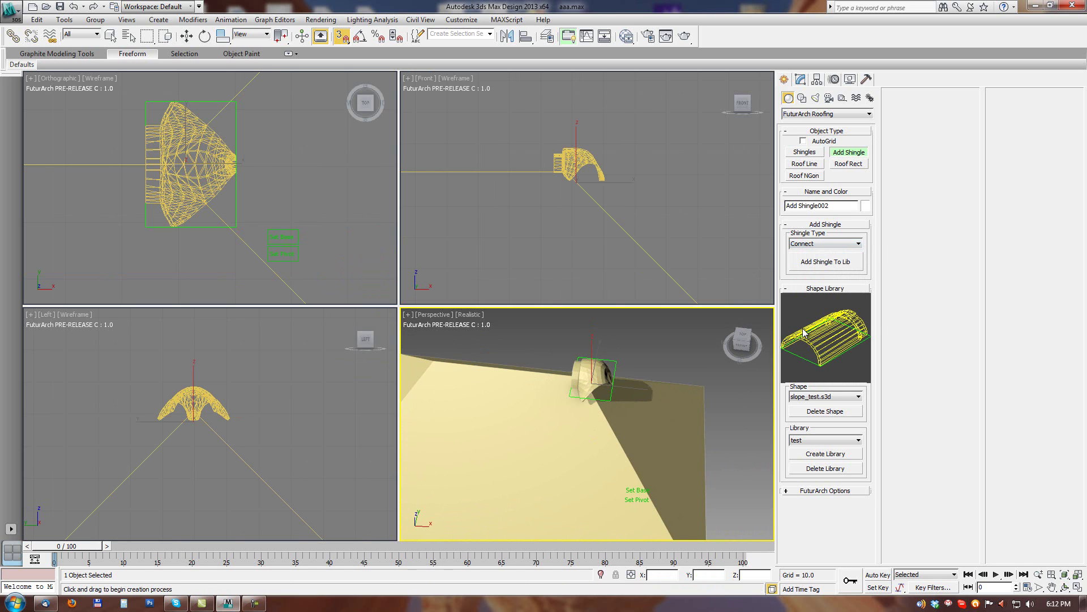
pyautogui.moveTo(291, 184)
pyautogui.mouseDown(button='middle')
pyautogui.moveTo(294, 197)
pyautogui.moveTo(282, 191)
pyautogui.mouseUp(button='middle')
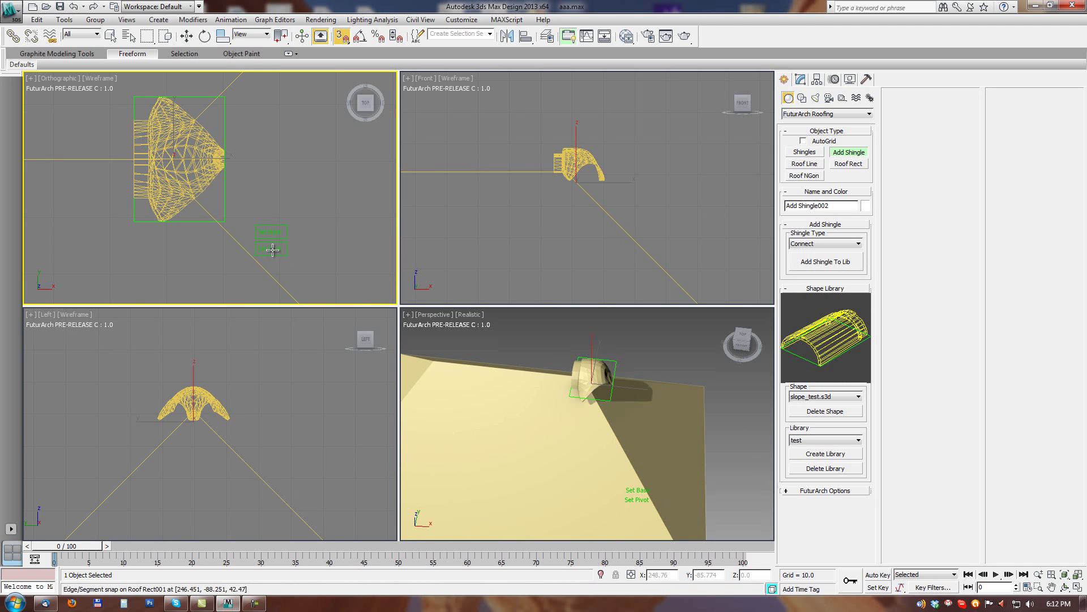
pyautogui.hotkey('alt', 'w')
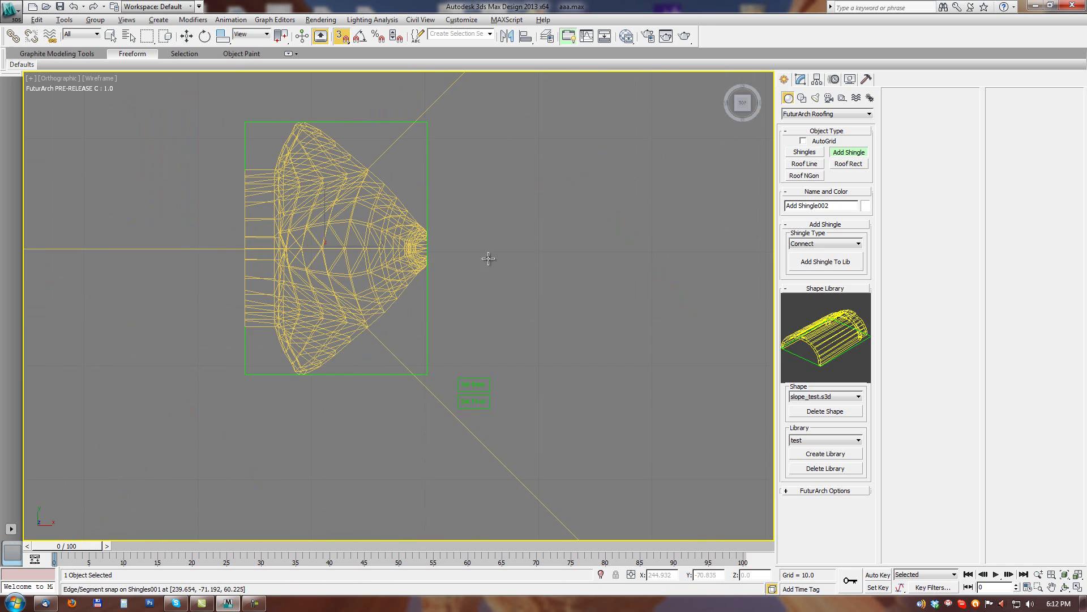
pyautogui.moveTo(487, 260); pyautogui.dragTo(508, 289, button='middle')
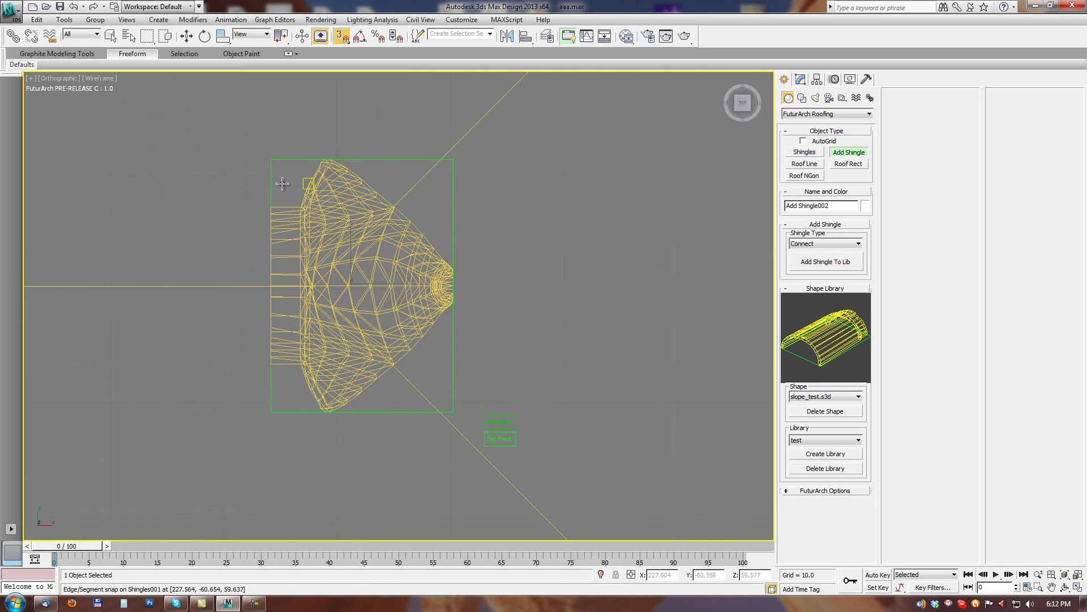
pyautogui.moveTo(354, 287); pyautogui.dragTo(415, 276, button='middle')
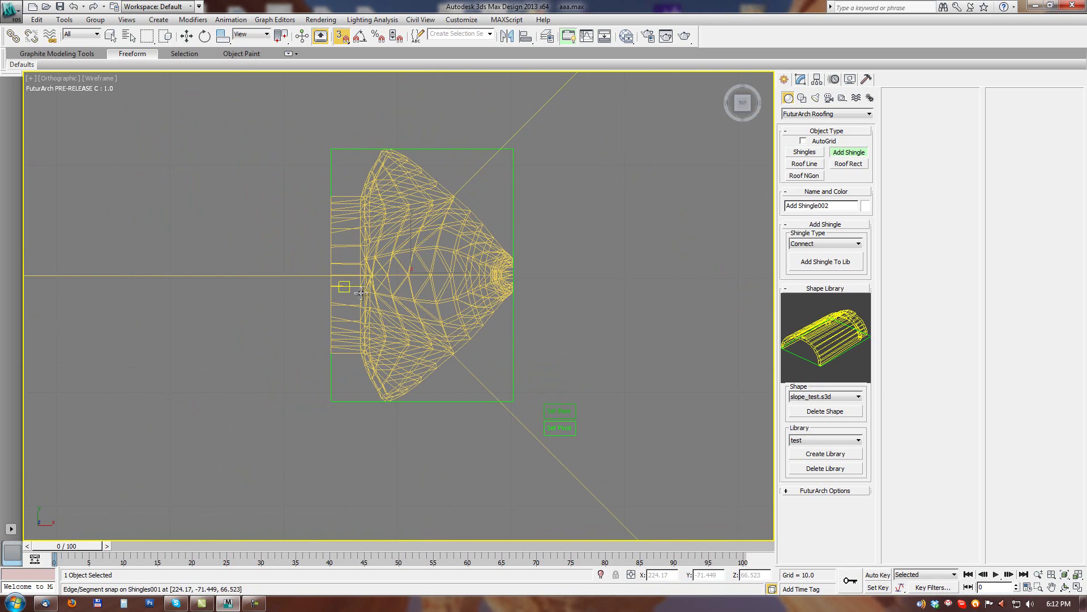
pyautogui.scroll(8, 398, 298)
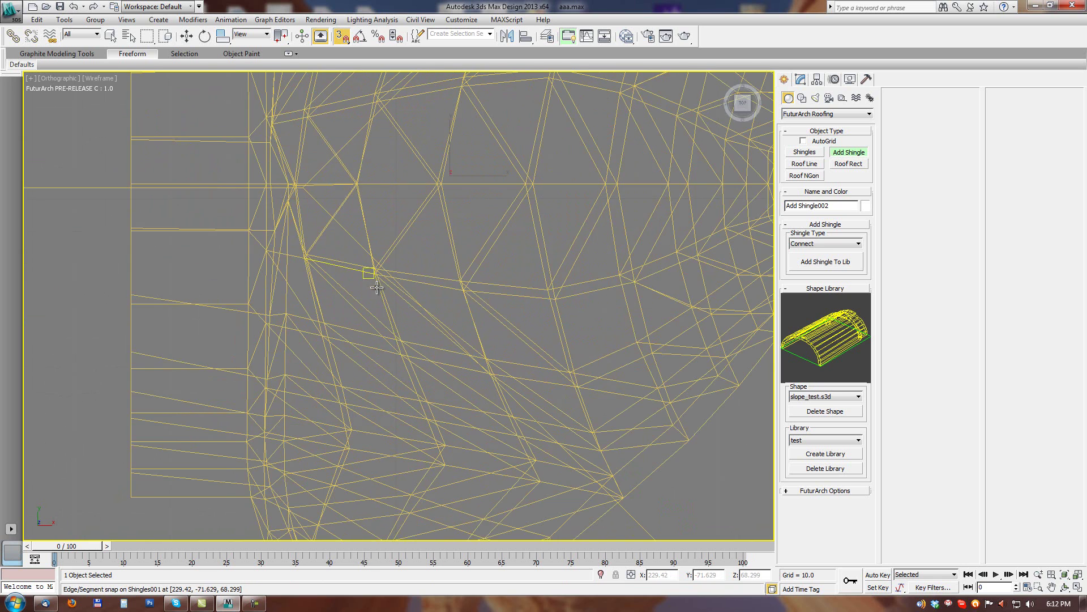
pyautogui.moveTo(331, 241); pyautogui.dragTo(400, 299, button='middle')
pyautogui.scroll(2, 371, 289)
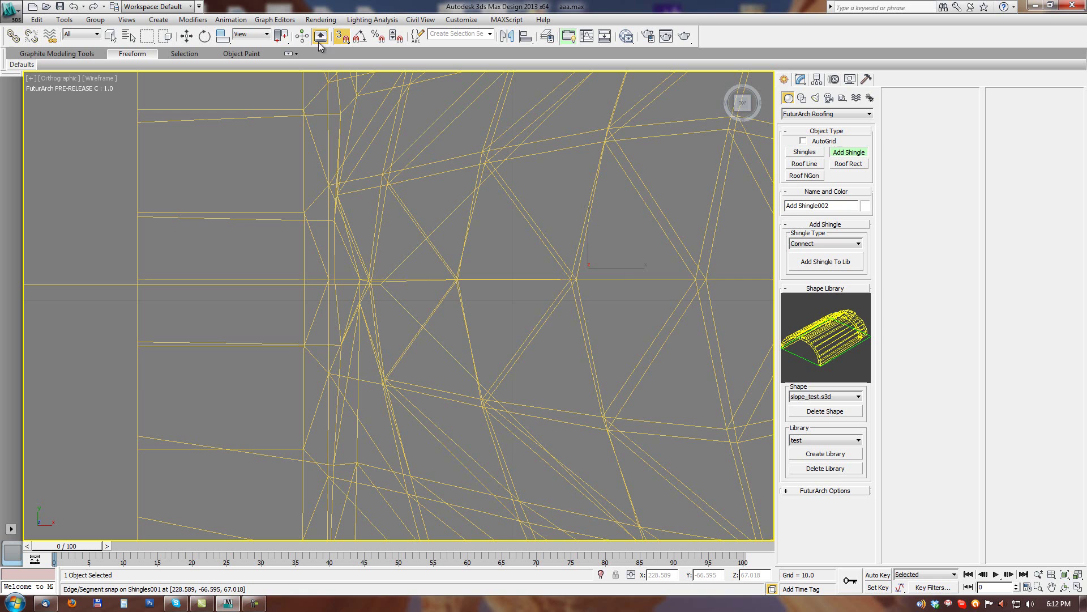
pyautogui.rightClick(342, 37)
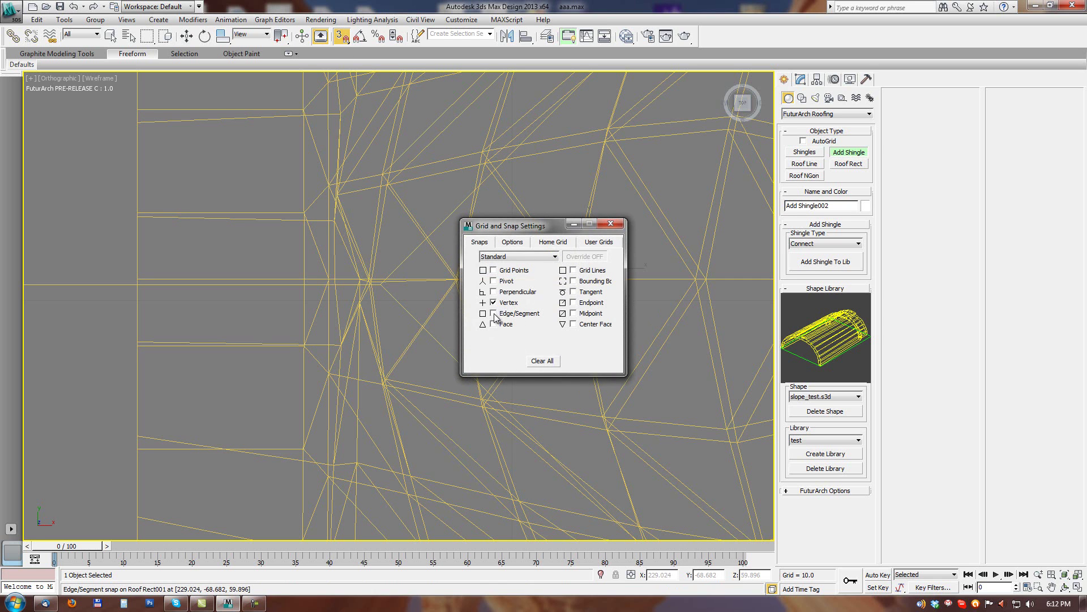
pyautogui.click(611, 224)
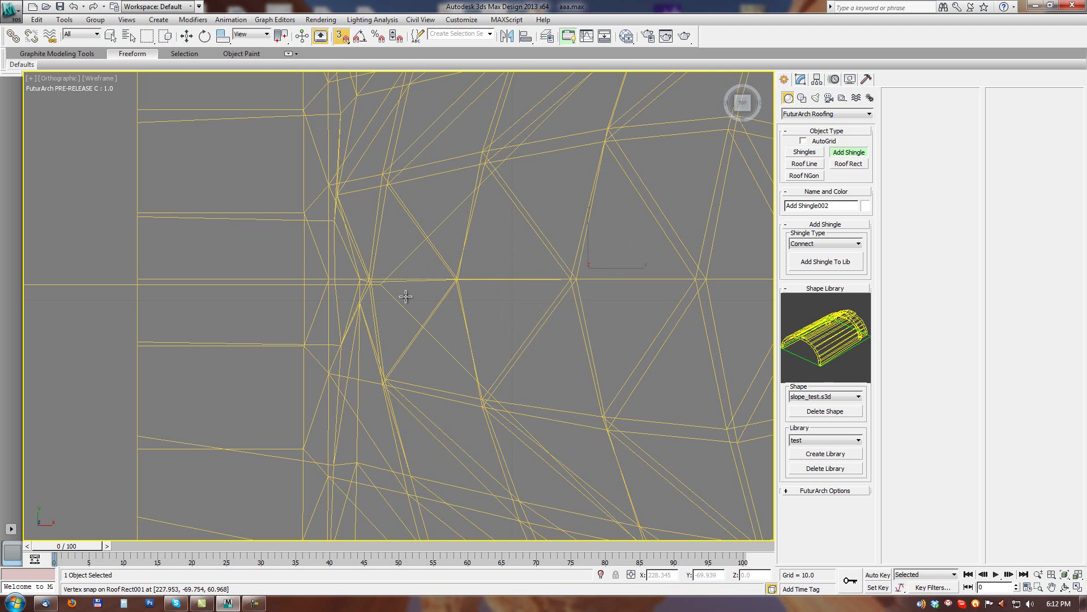
pyautogui.scroll(-6, 403, 299)
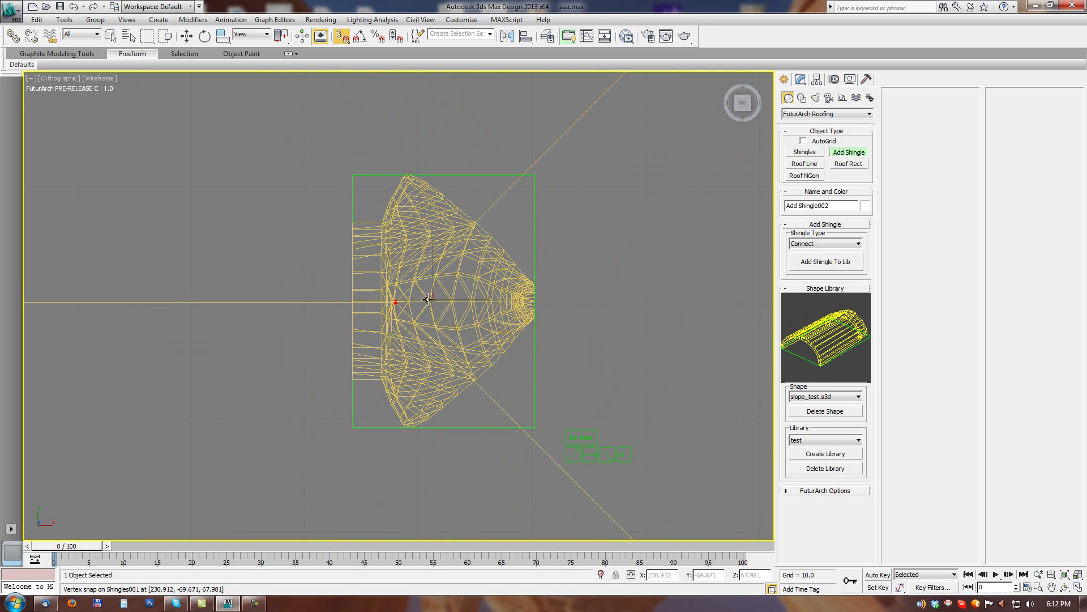
# Define the Connect tile's ridge direction in the top view, from the pivot along the ridge to the tile's outer edge.
pyautogui.moveTo(417, 301); pyautogui.dragTo(377, 257, button='middle')
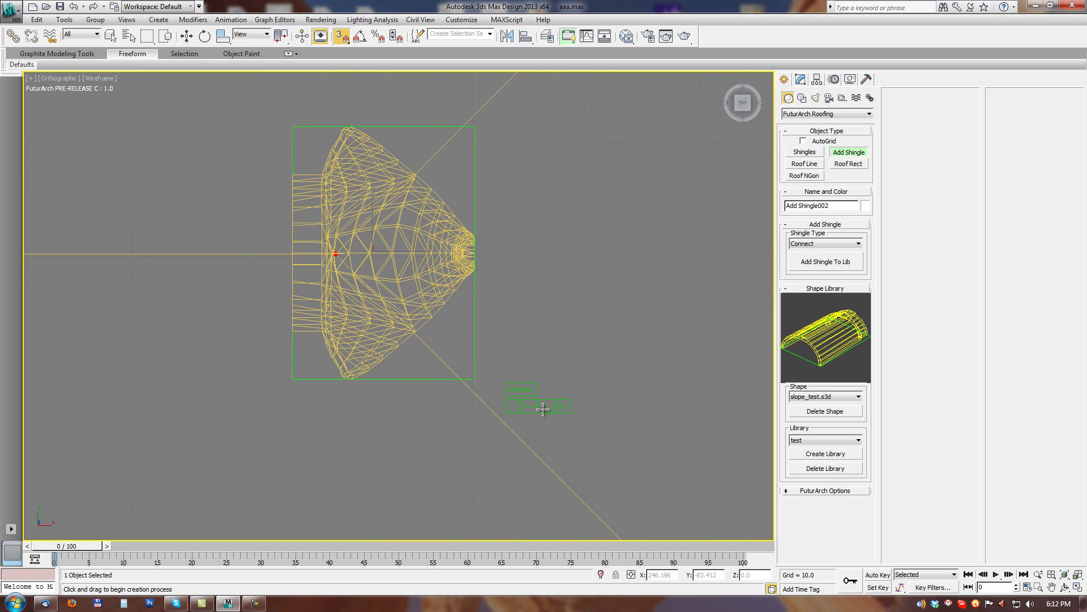
pyautogui.moveTo(550, 397); pyautogui.dragTo(521, 215, button='middle')
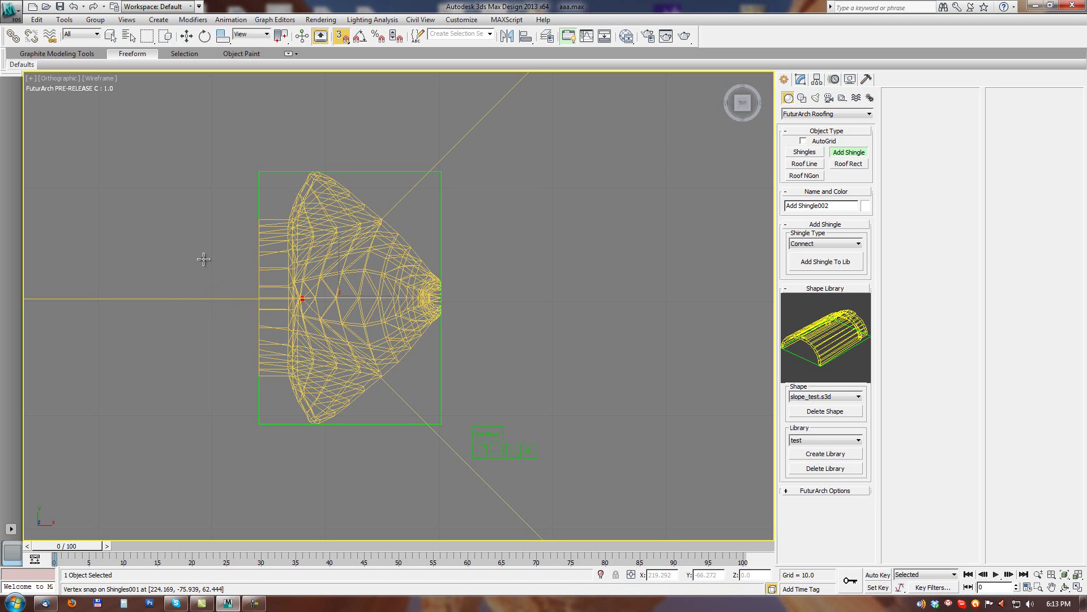
pyautogui.moveTo(494, 368); pyautogui.dragTo(541, 361, button='middle')
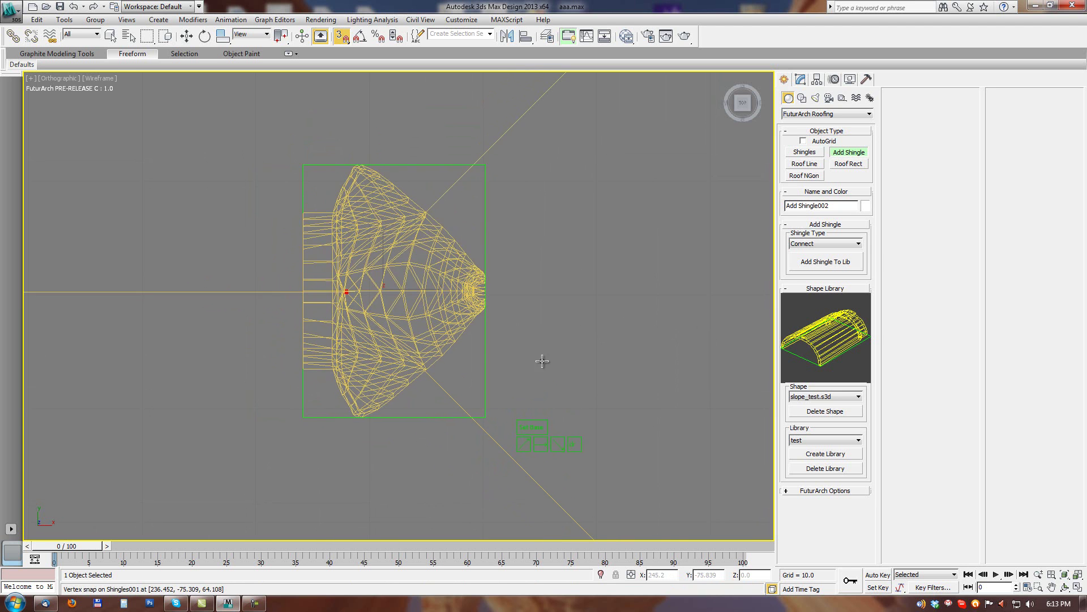
pyautogui.click(542, 445)
pyautogui.click(302, 293)
pyautogui.click(558, 444)
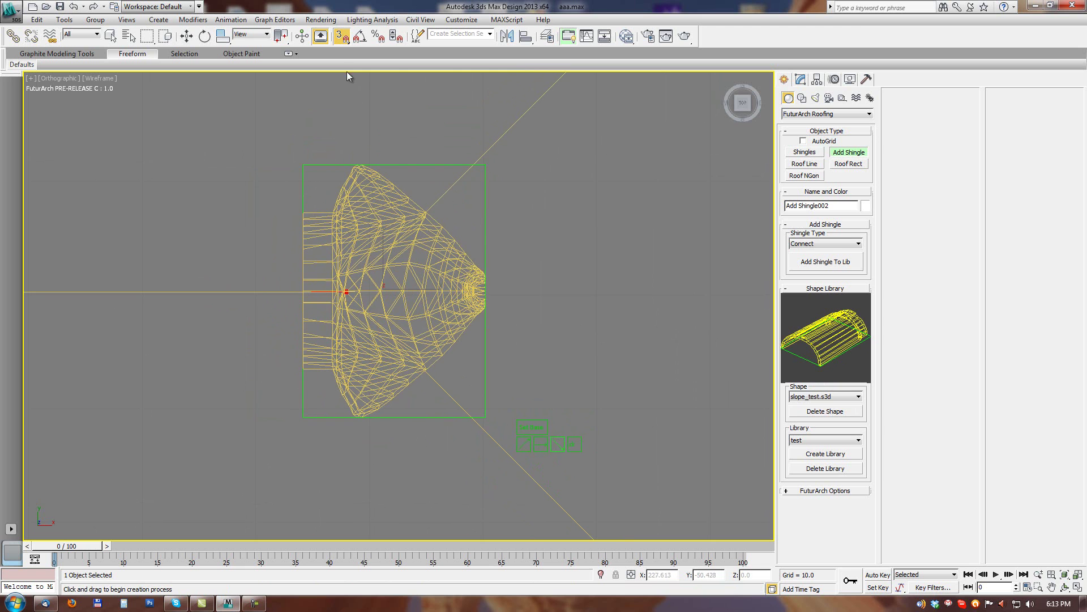
# Enable Edge/Segment snapping and define the Connect tile's slope direction with a point on the lower hip line.
pyautogui.rightClick(342, 37)
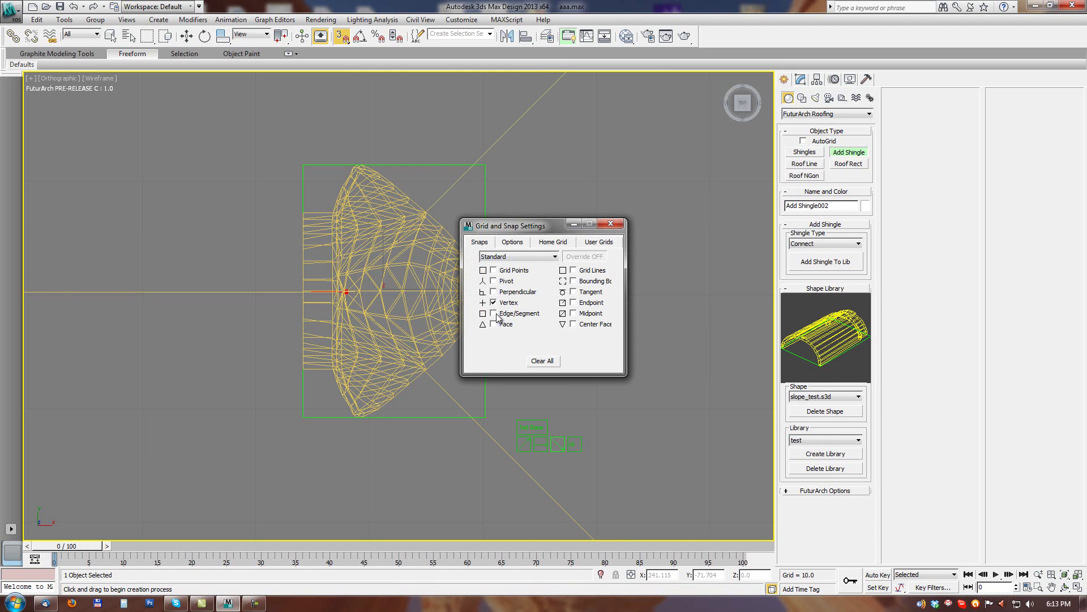
pyautogui.click(615, 226)
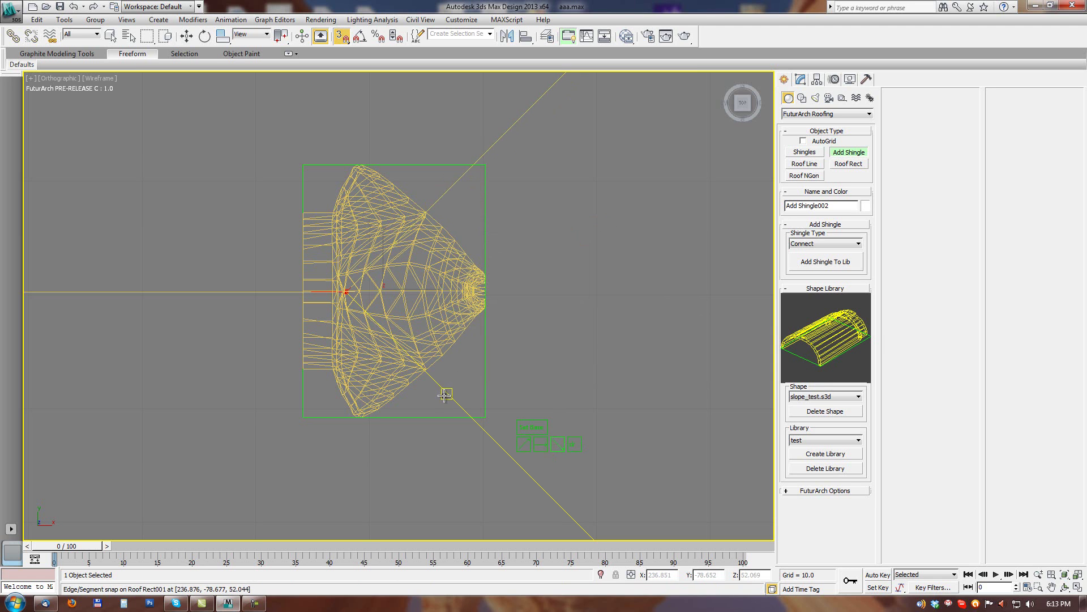
pyautogui.scroll(-4, 535, 328)
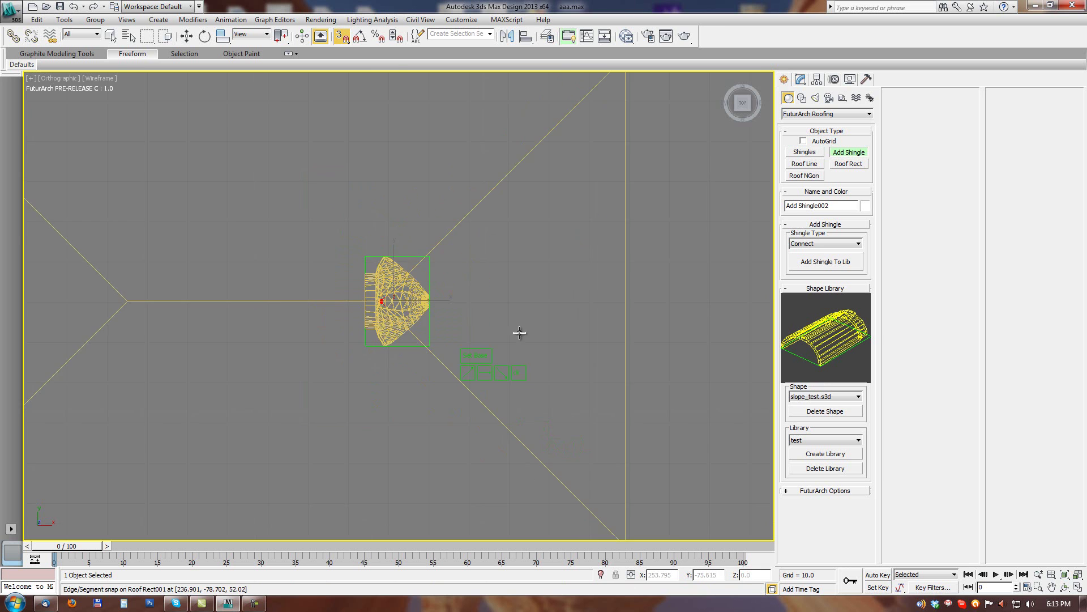
# Display the perspective view in wireframe and examine the Connect tile's pivot and direction lines against the ridge and hips.
pyautogui.hotkey('alt', 'w')
pyautogui.click(576, 417)
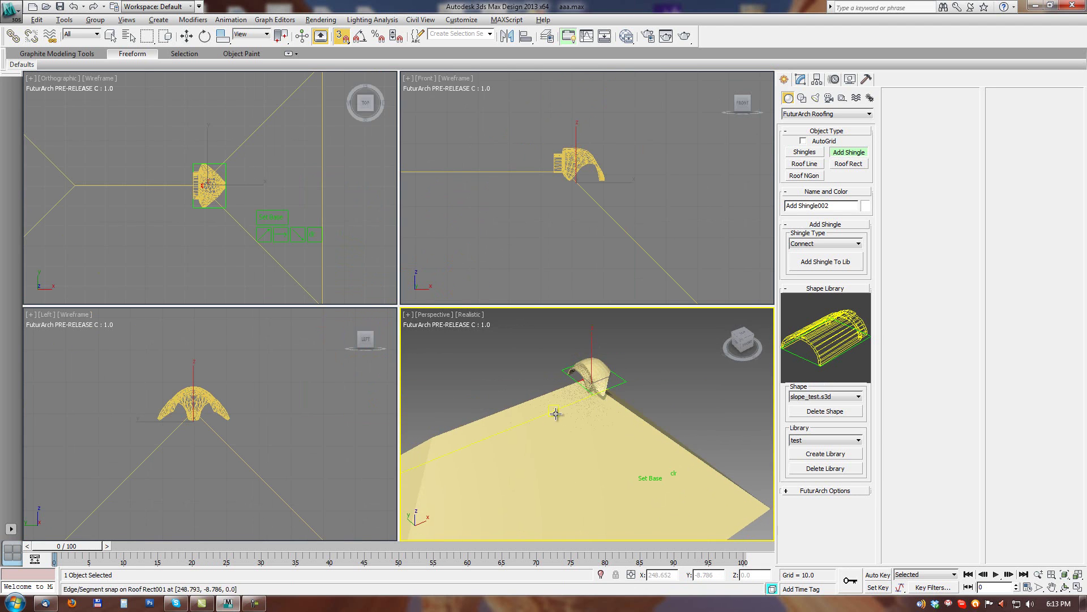
pyautogui.hotkey('alt', 'w')
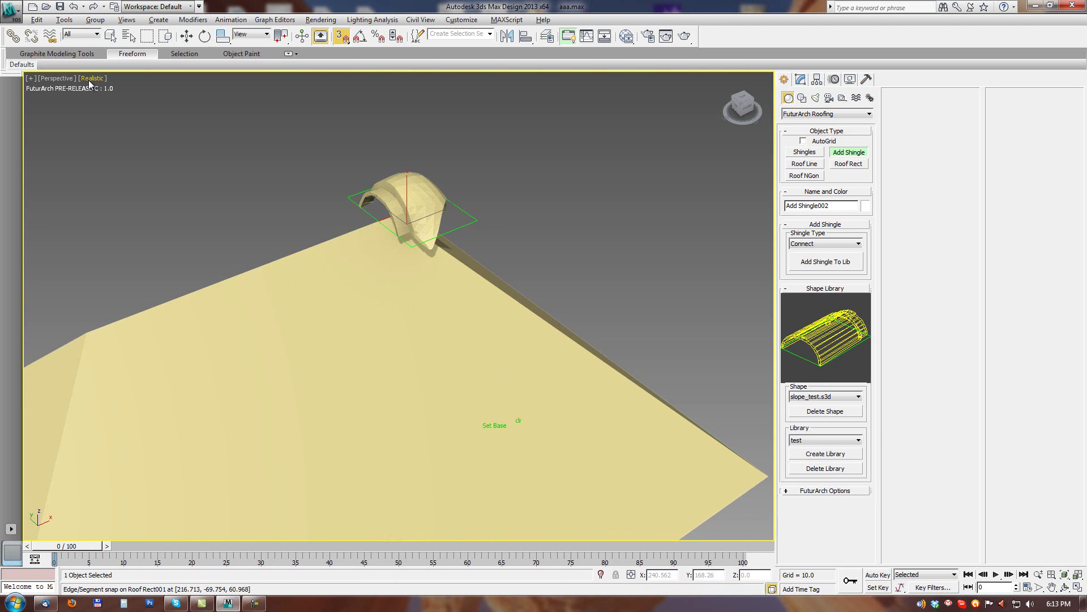
pyautogui.click(89, 79)
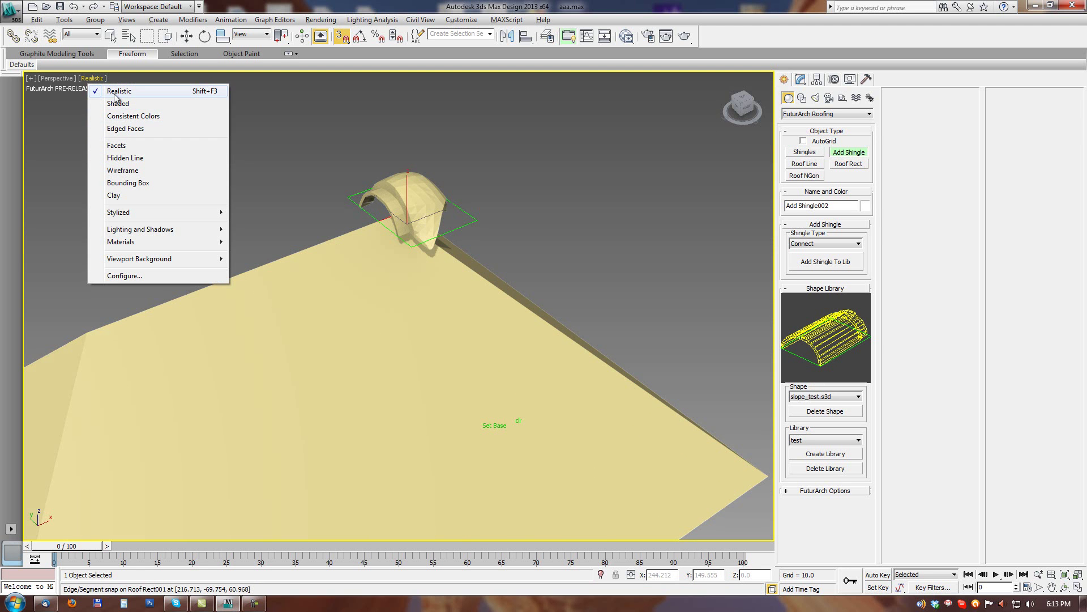
pyautogui.click(122, 171)
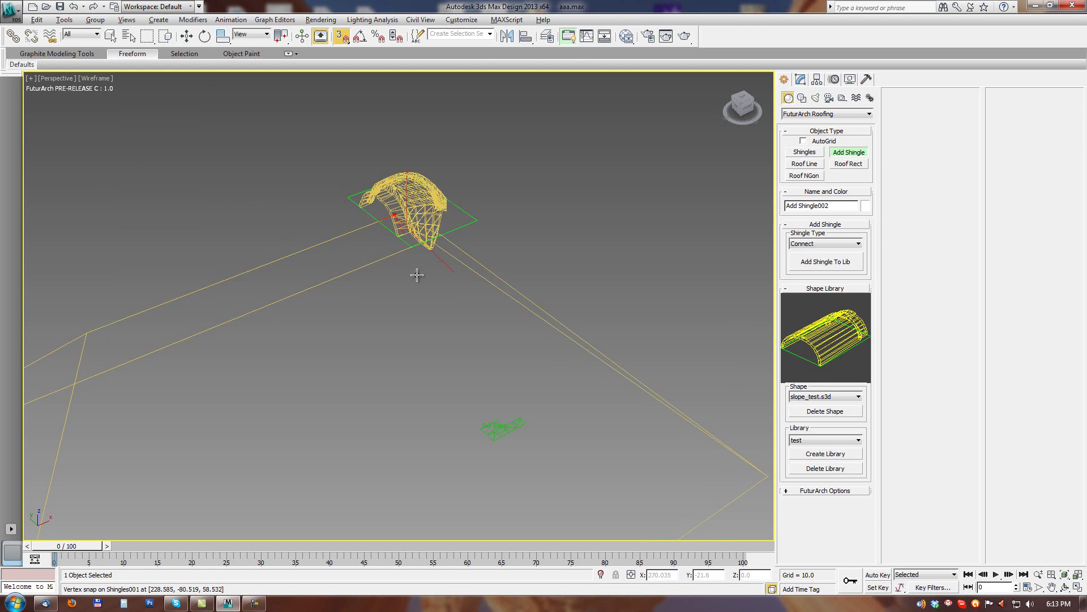
pyautogui.moveTo(417, 276)
pyautogui.keyDown('alt'); pyautogui.mouseDown(button='middle')
pyautogui.moveTo(388, 249)
pyautogui.moveTo(422, 277)
pyautogui.moveTo(399, 309)
pyautogui.moveTo(376, 299)
pyautogui.mouseUp(button='middle'); pyautogui.keyUp('alt')
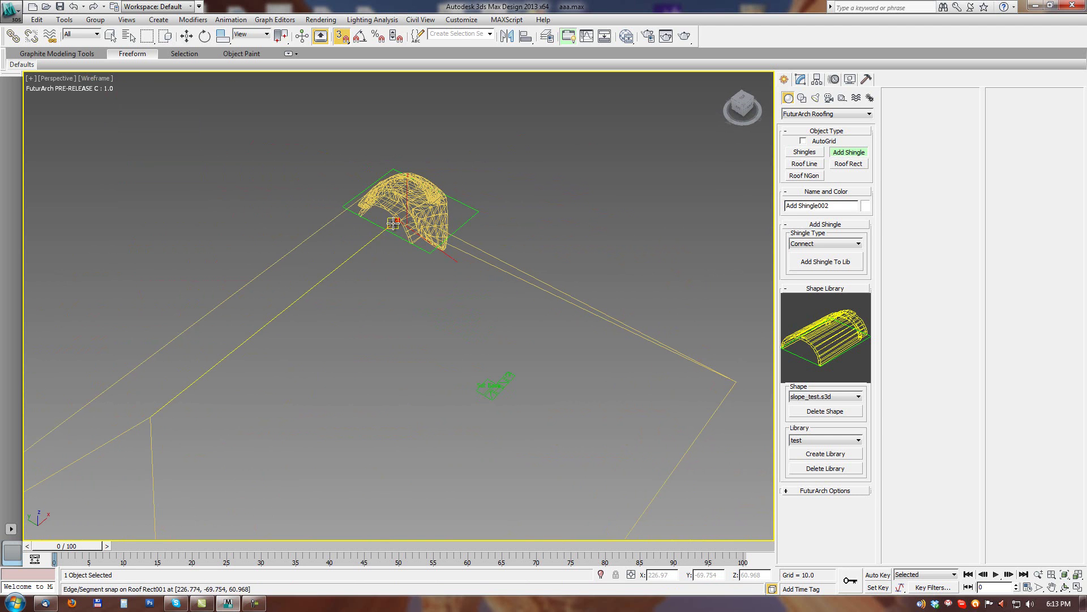
pyautogui.keyDown('alt'); pyautogui.moveTo(509, 306); pyautogui.dragTo(506, 284, button='middle'); pyautogui.keyUp('alt')
pyautogui.hotkey('alt', 'w')
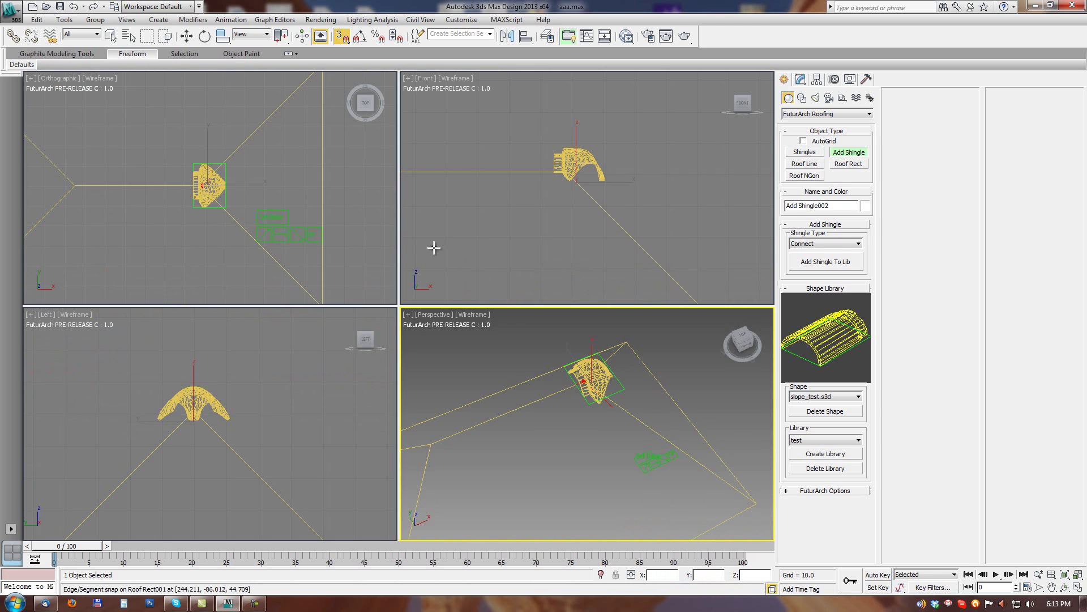
# Add the Connect tile to the test library under the name connect_test.
pyautogui.keyDown('alt'); pyautogui.moveTo(357, 160); pyautogui.dragTo(307, 185, button='middle'); pyautogui.keyUp('alt')
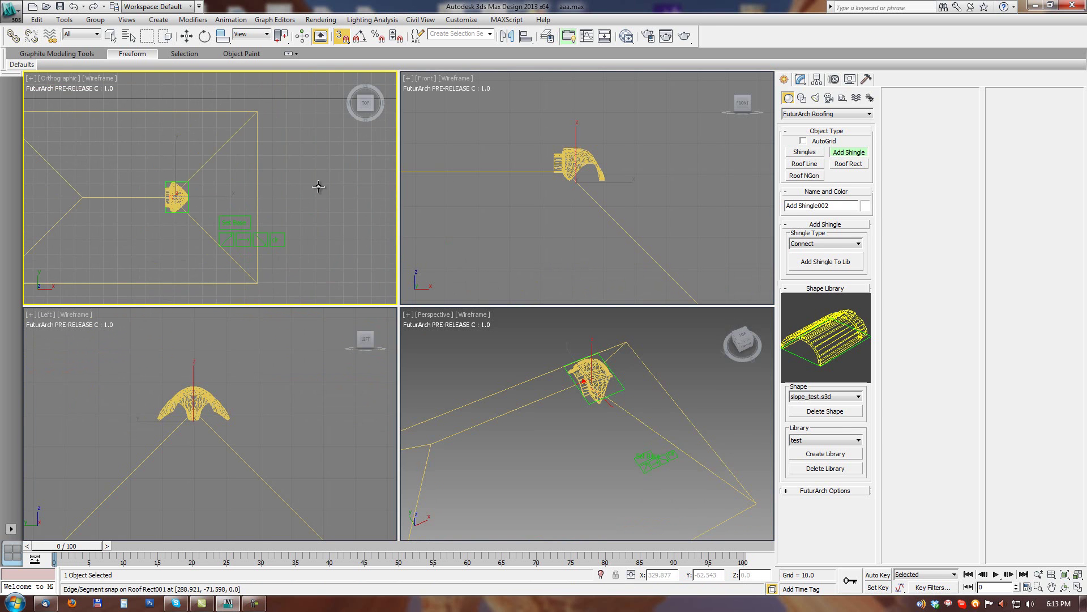
pyautogui.click(807, 264)
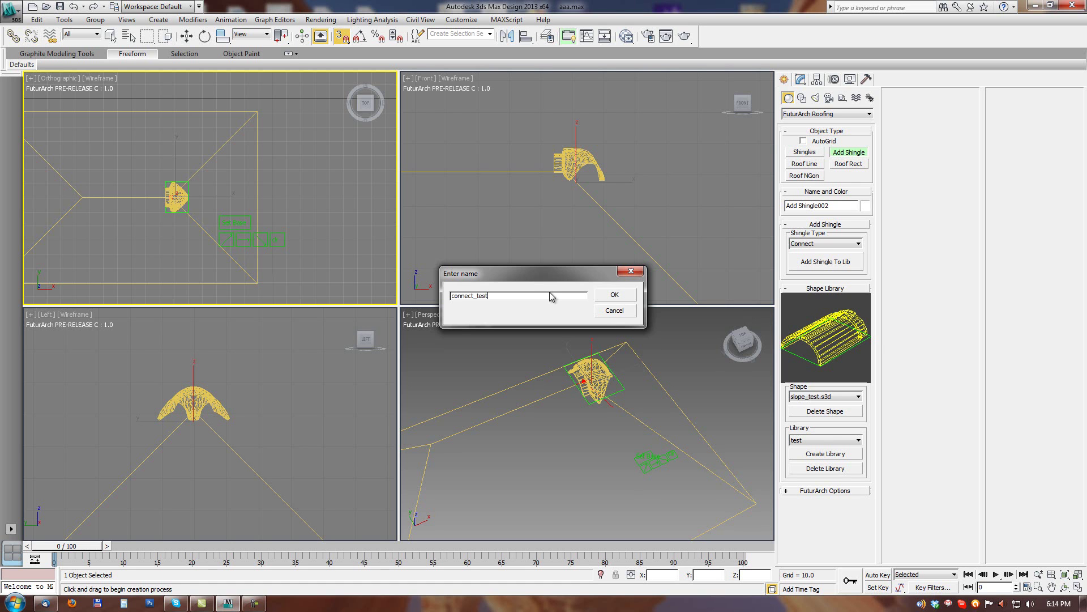
pyautogui.click(601, 297)
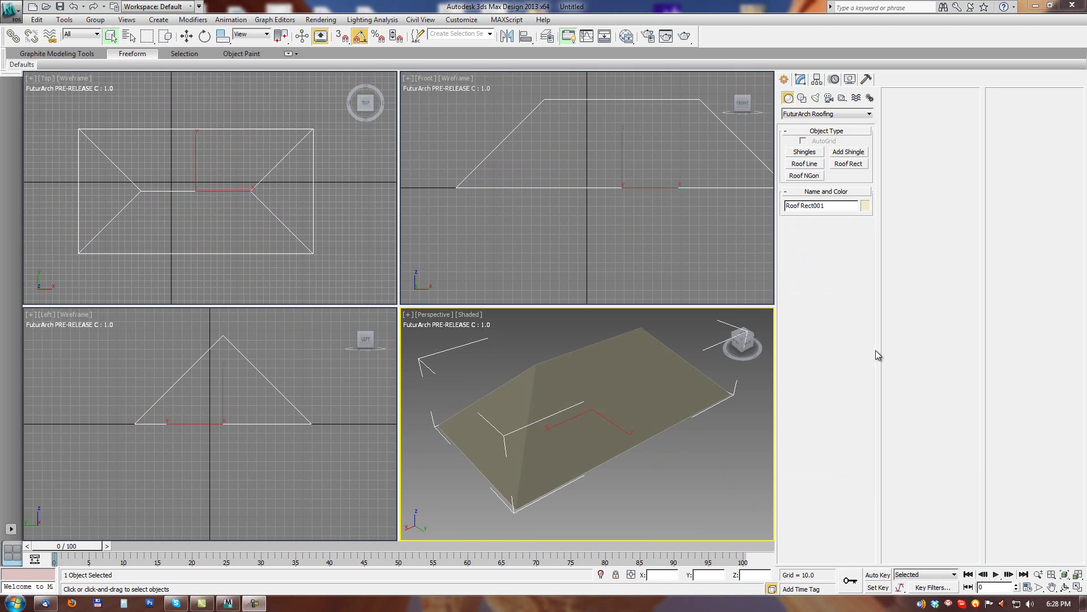
# Create a Shingles object on the rectangular hip roof using the roman.psr preset.
pyautogui.moveTo(593, 382); pyautogui.dragTo(589, 393, button='middle')
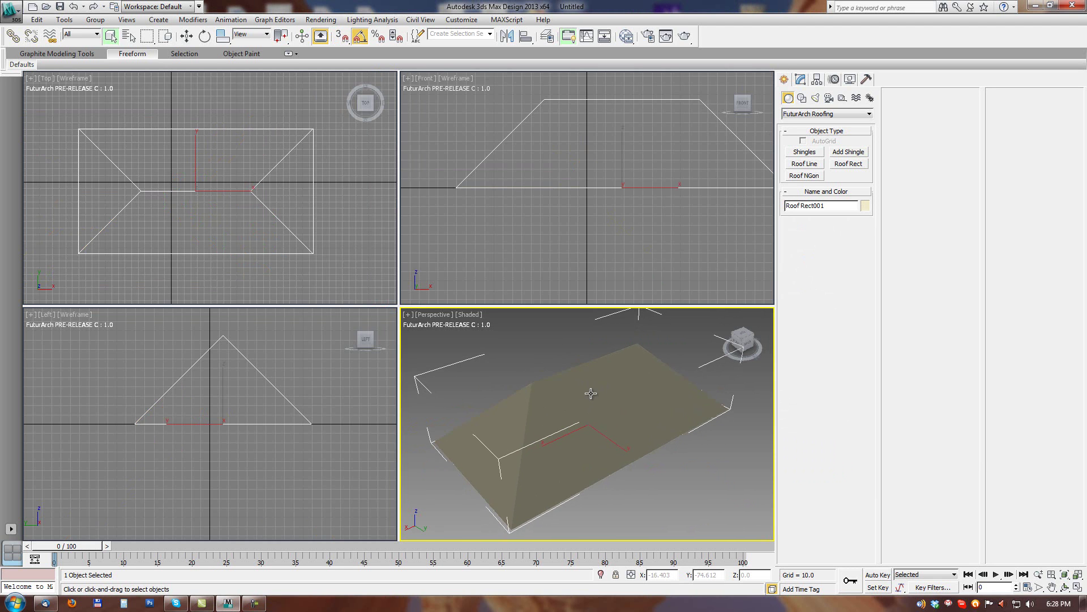
pyautogui.click(805, 152)
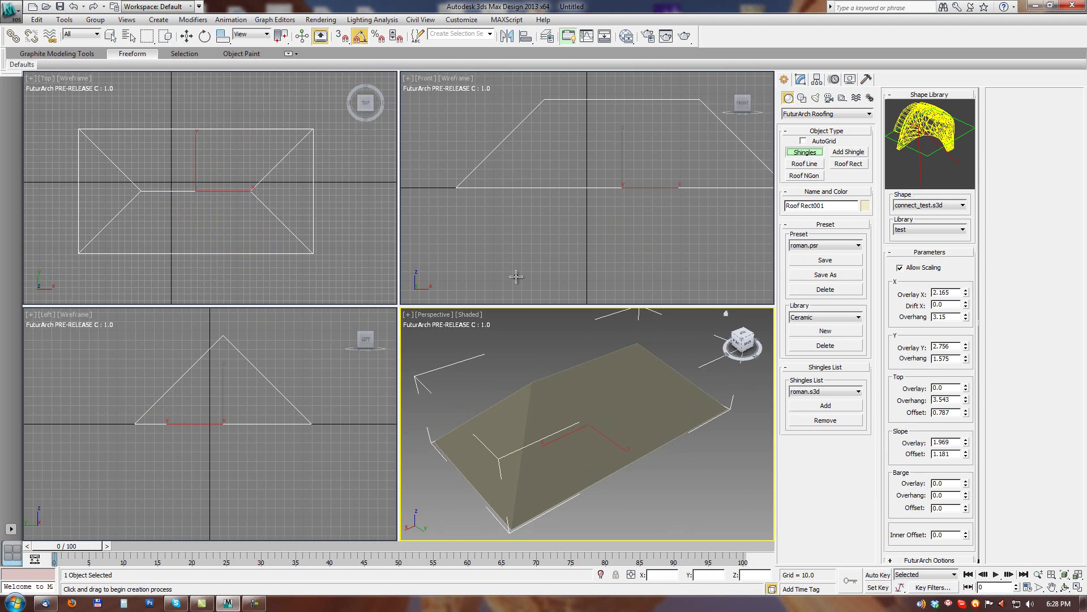
pyautogui.click(226, 115)
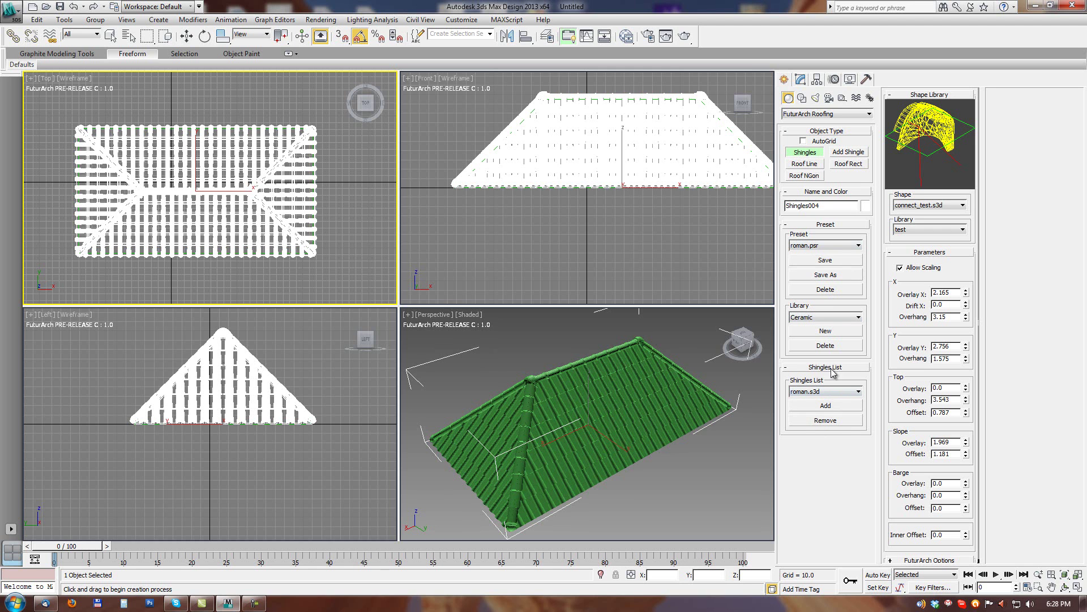
# Remove all the roman preset's tile shapes from the roof's shingles list.
pyautogui.click(825, 420)
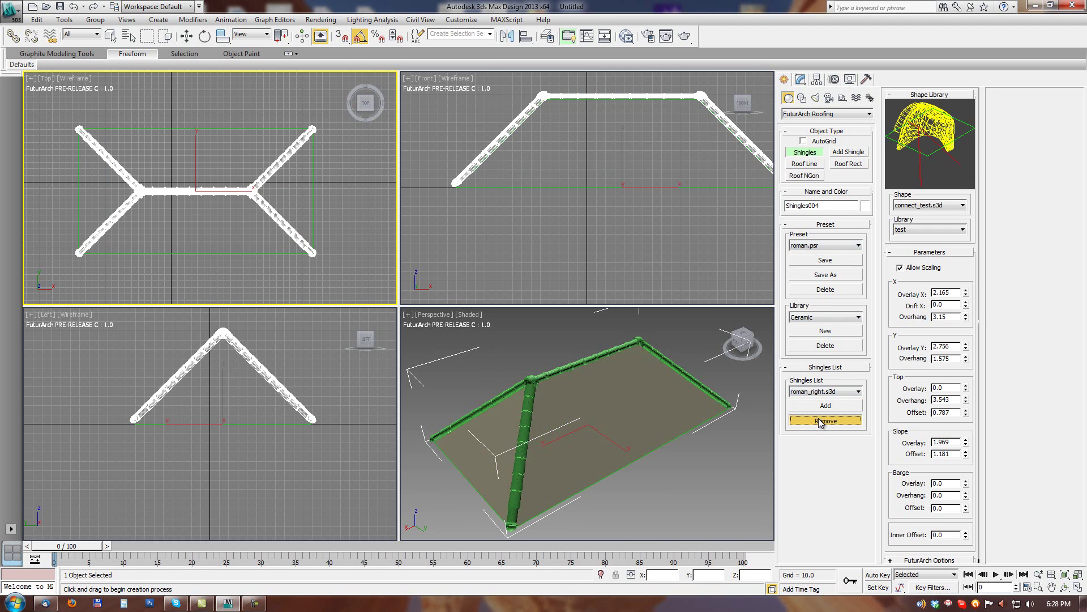
pyautogui.click(825, 420)
pyautogui.click(822, 422)
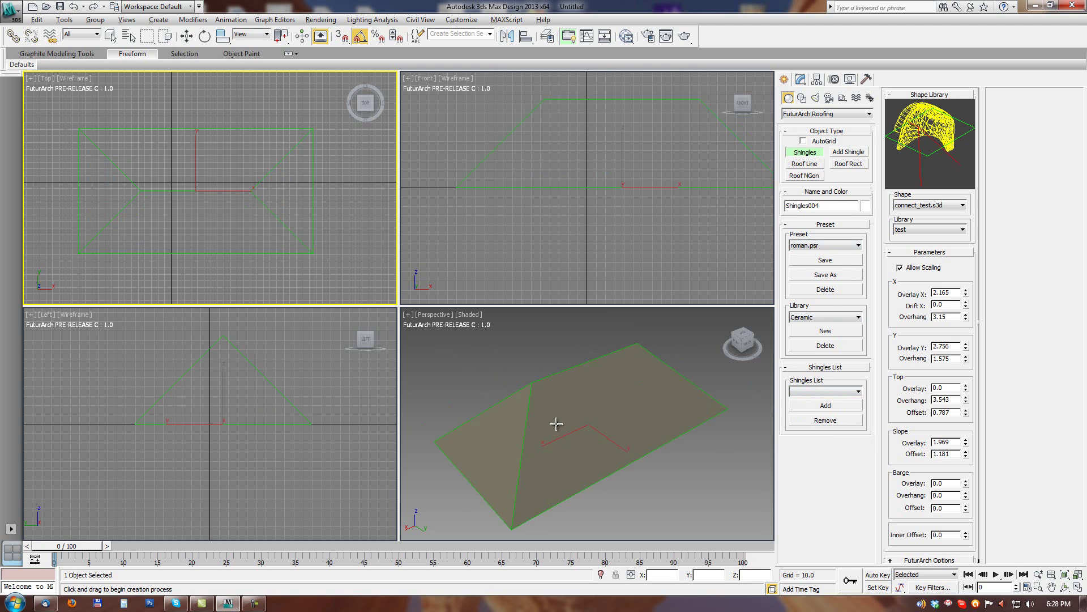
# Add the shingle_test.s3d shape from the test library to the hip roof's shingles list.
pyautogui.moveTo(553, 424)
pyautogui.keyDown('alt'); pyautogui.mouseDown(button='middle')
pyautogui.moveTo(619, 413)
pyautogui.moveTo(572, 393)
pyautogui.moveTo(555, 418)
pyautogui.moveTo(527, 420)
pyautogui.moveTo(576, 384)
pyautogui.moveTo(558, 420)
pyautogui.mouseUp(button='middle'); pyautogui.keyUp('alt')
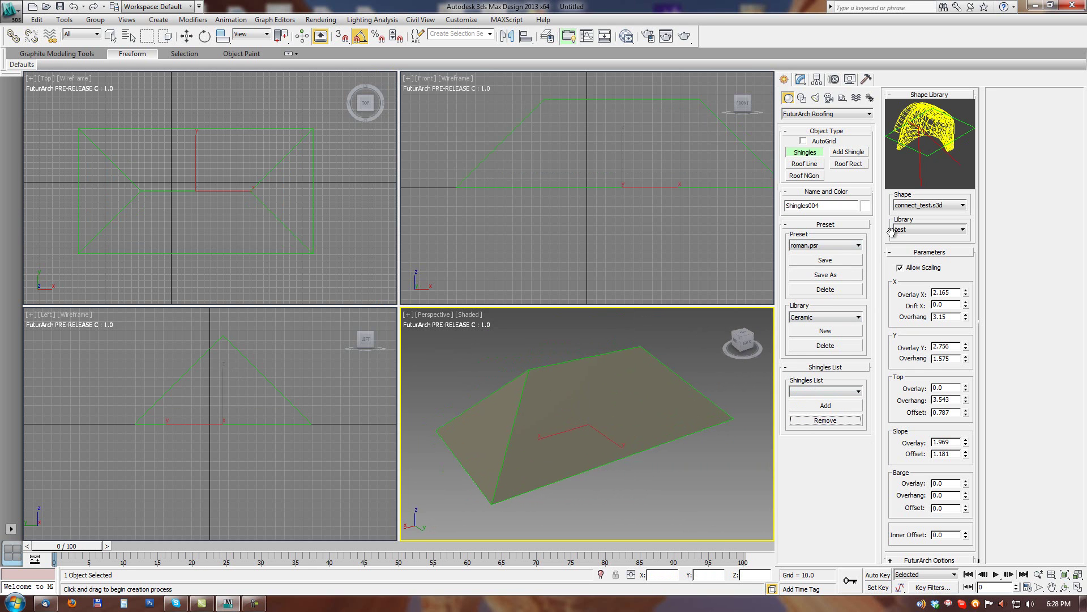
pyautogui.click(912, 230)
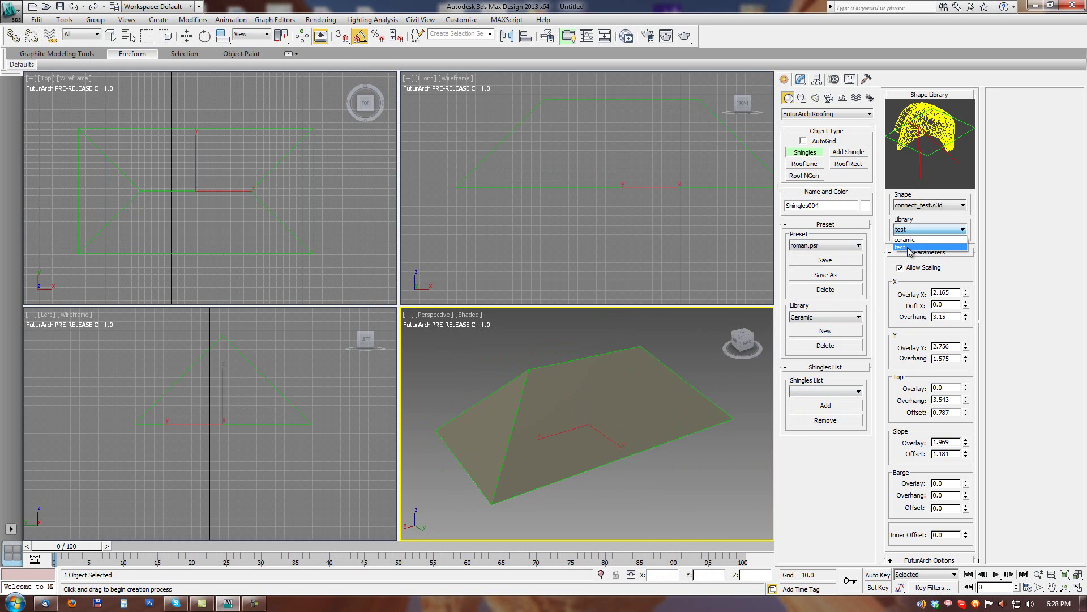
pyautogui.click(909, 248)
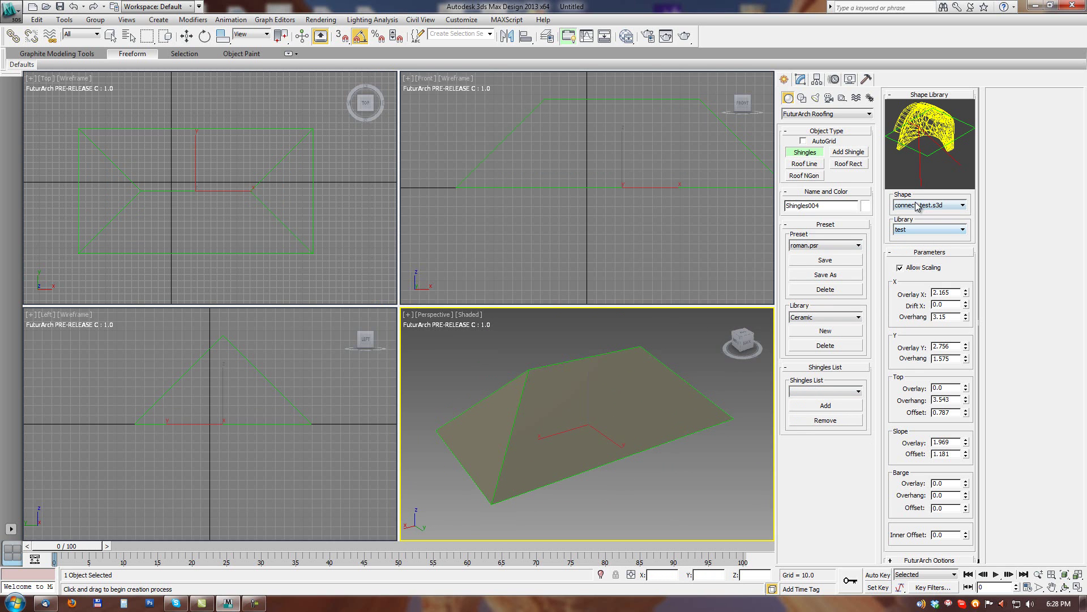
pyautogui.click(908, 209)
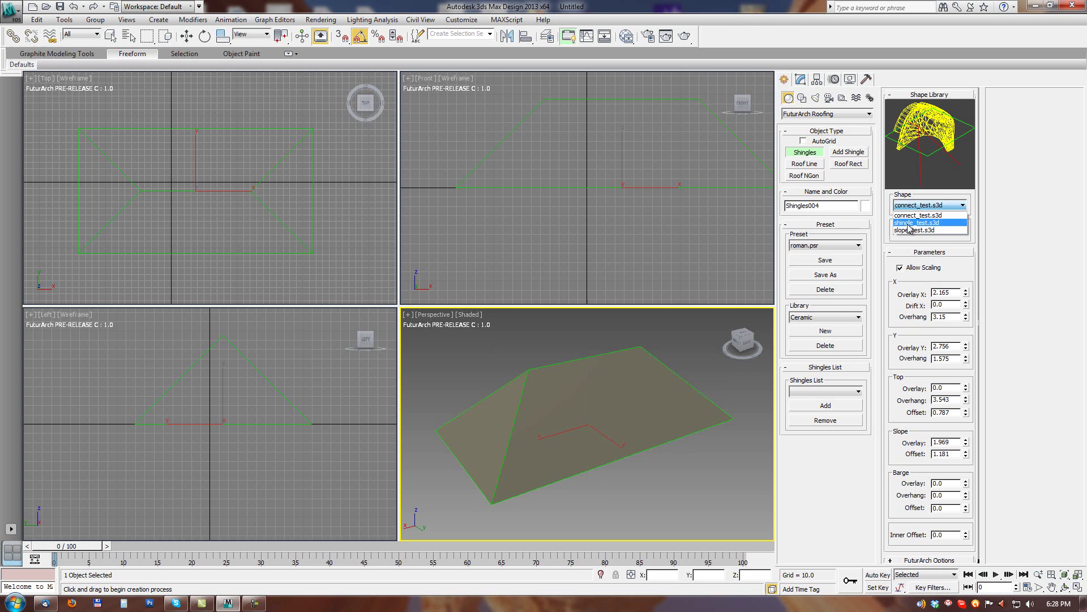
pyautogui.click(909, 223)
pyautogui.click(825, 407)
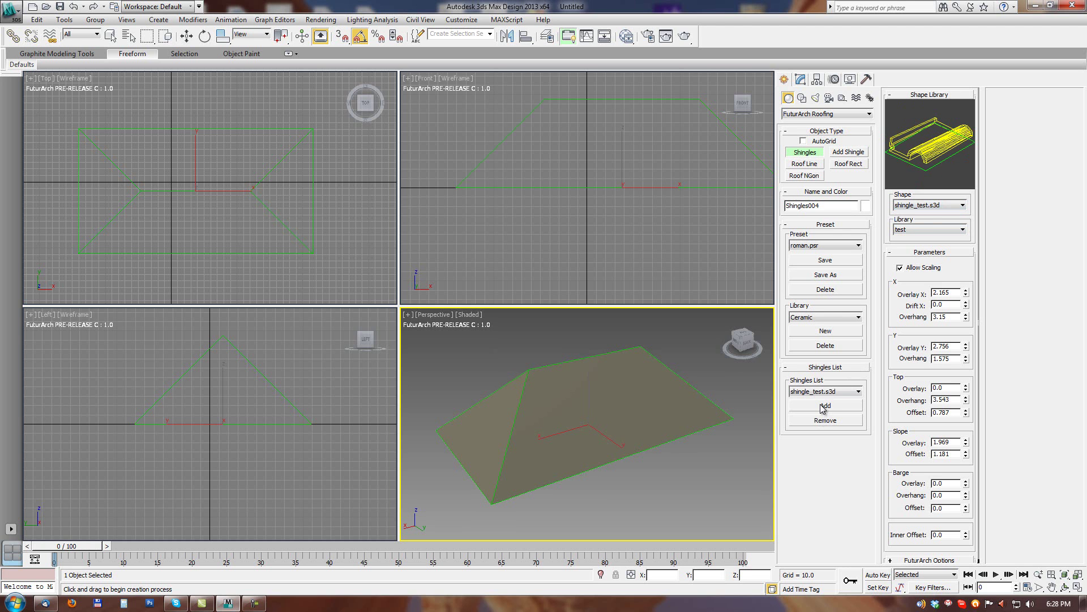
# Add the slope_test.s3d and connect_test.s3d shapes to the roof's shingles list.
pyautogui.click(927, 207)
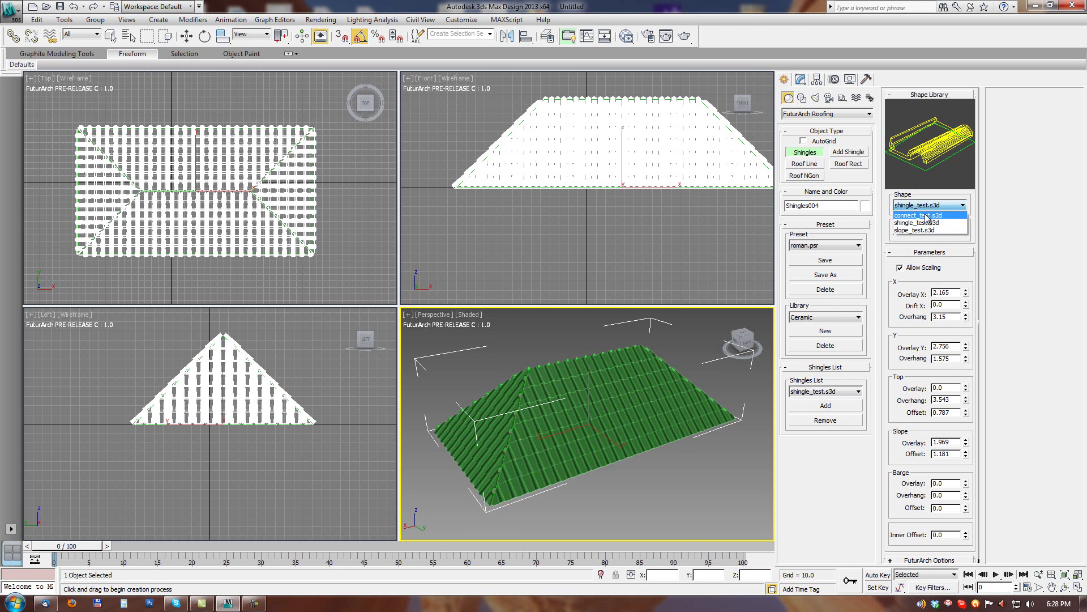
pyautogui.click(915, 228)
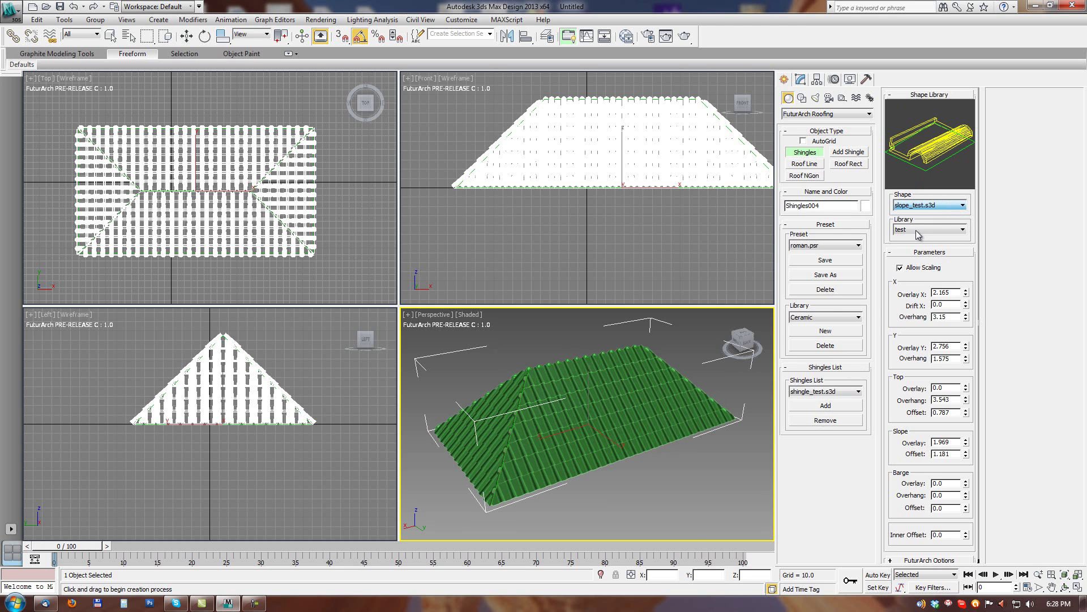
pyautogui.click(825, 407)
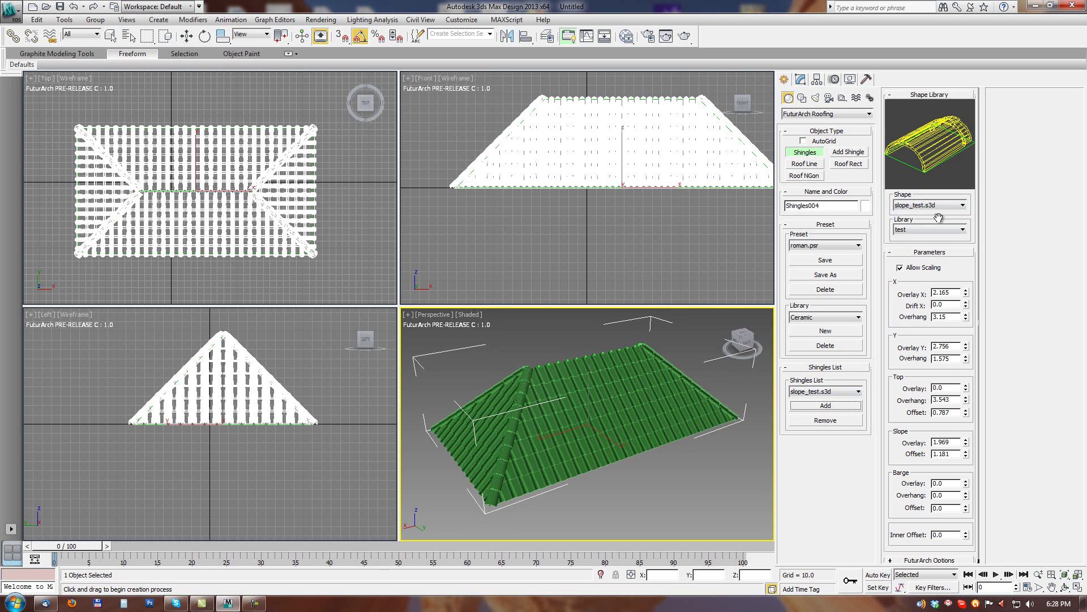
pyautogui.click(922, 207)
pyautogui.click(918, 219)
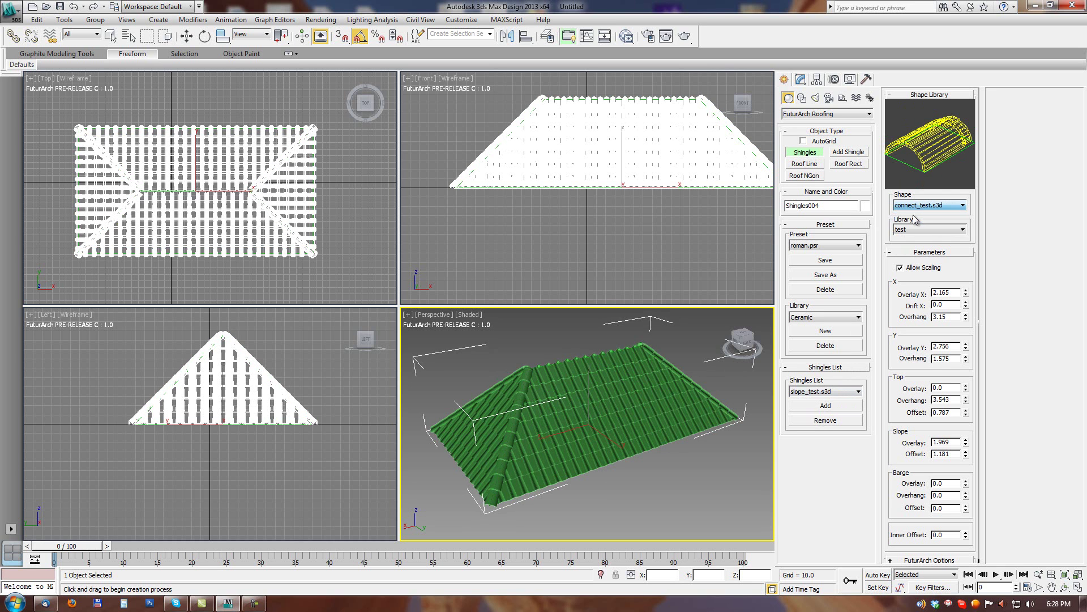
pyautogui.click(824, 406)
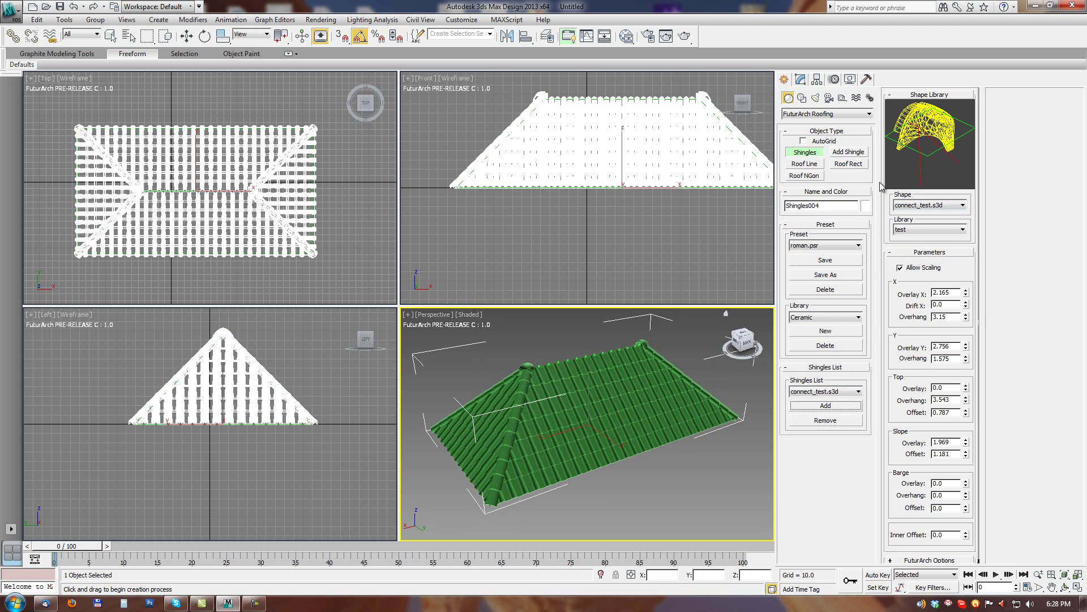
# Change the shingles' object color to orange-brown and inspect the tiled roof in a maximized perspective view.
pyautogui.click(866, 206)
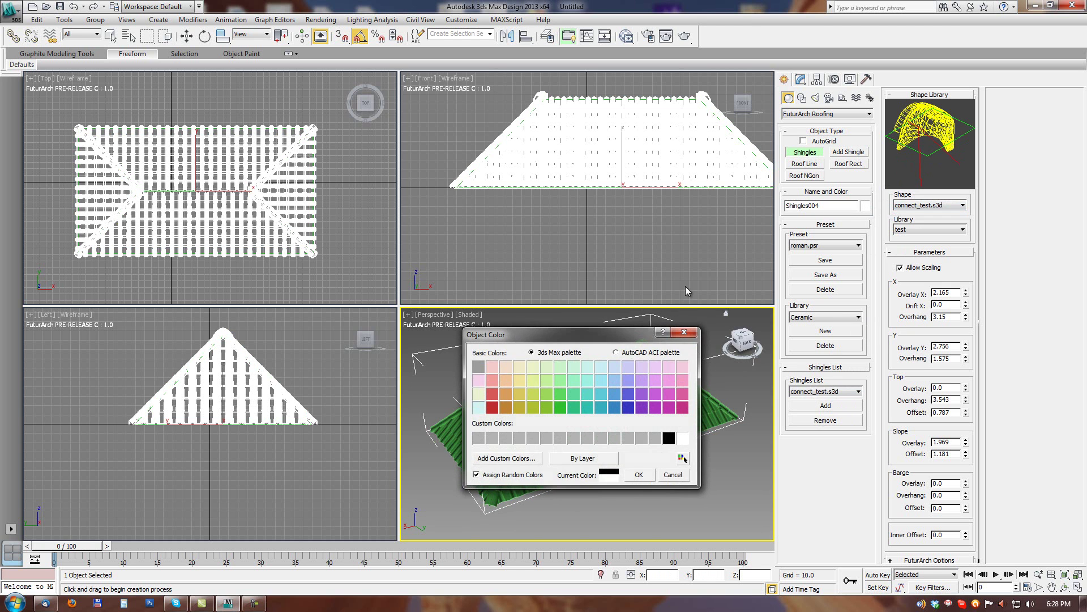
pyautogui.click(506, 408)
pyautogui.click(639, 474)
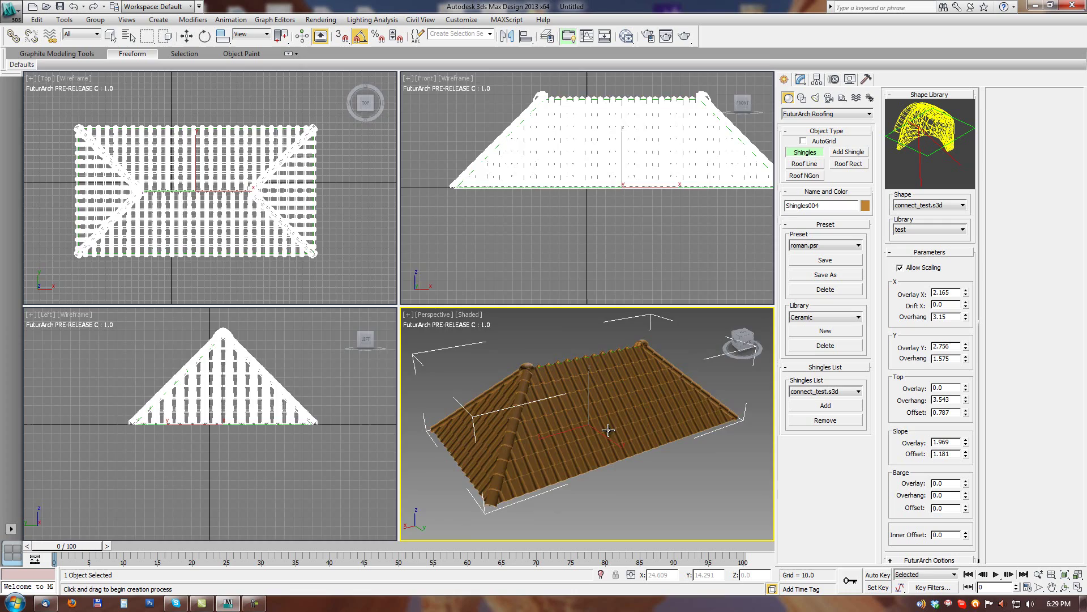
pyautogui.hotkey('alt', 'w')
pyautogui.keyDown('alt'); pyautogui.moveTo(291, 311); pyautogui.dragTo(662, 306, button='middle'); pyautogui.keyUp('alt')
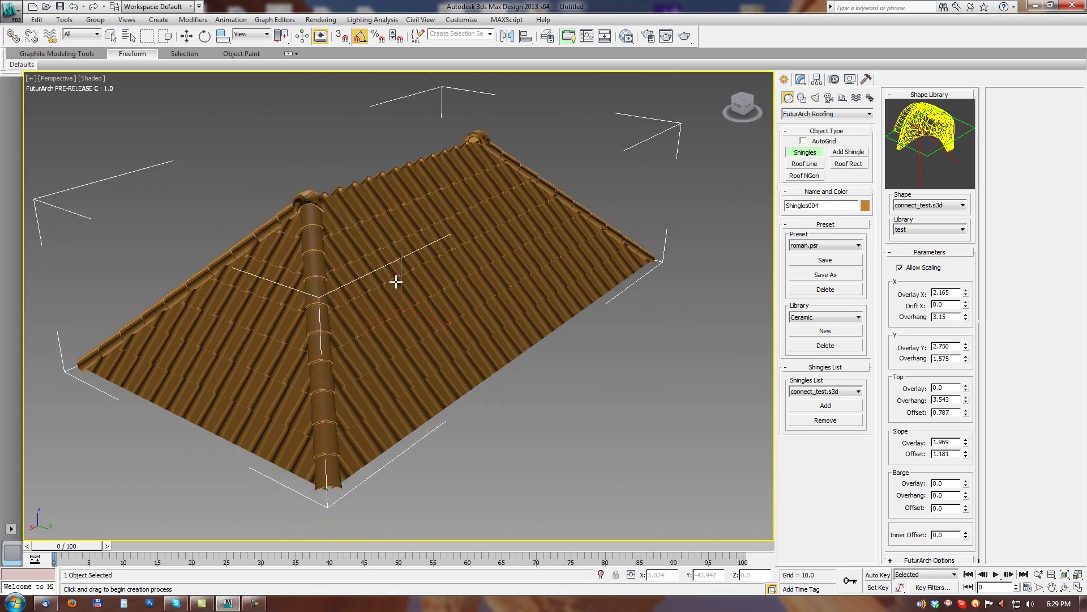